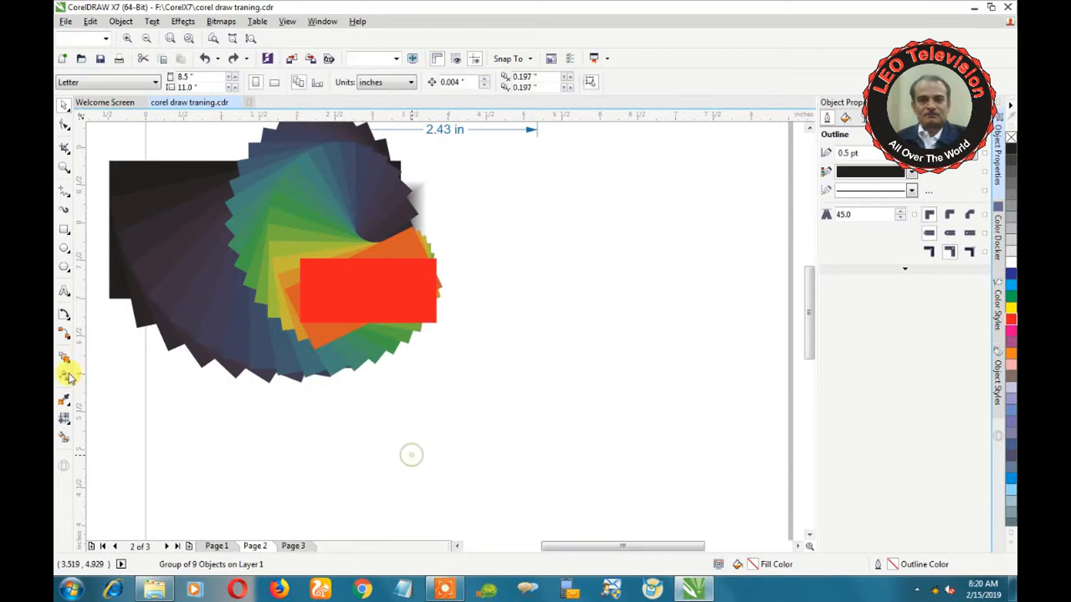
Step: Draw a rectangle about 2.84 by 1.11 inches in the empty area beside the spiral blend
click(65, 229)
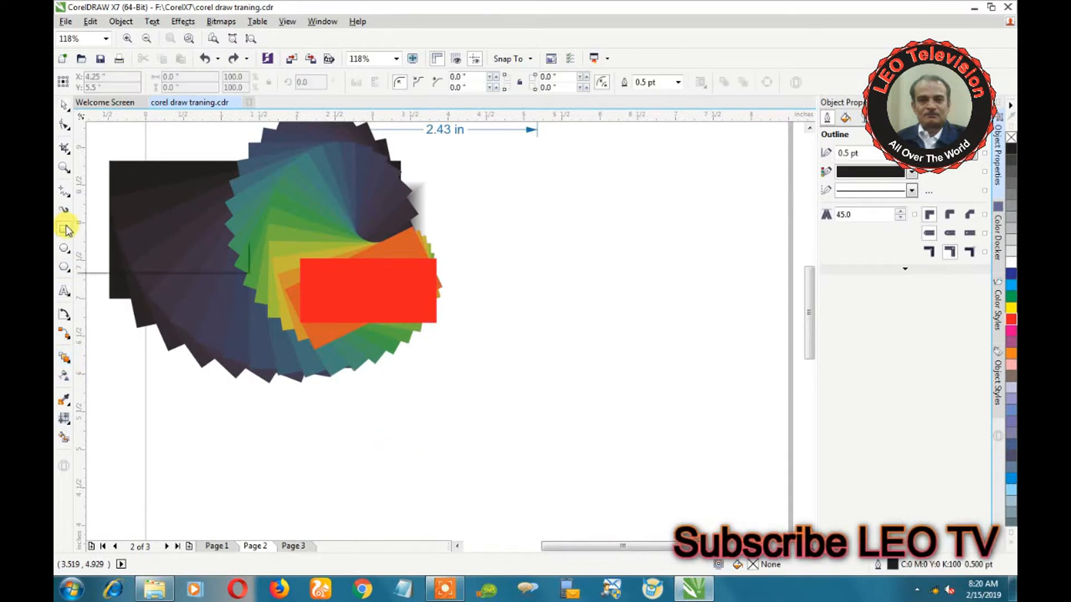
drag(552, 219, 768, 303)
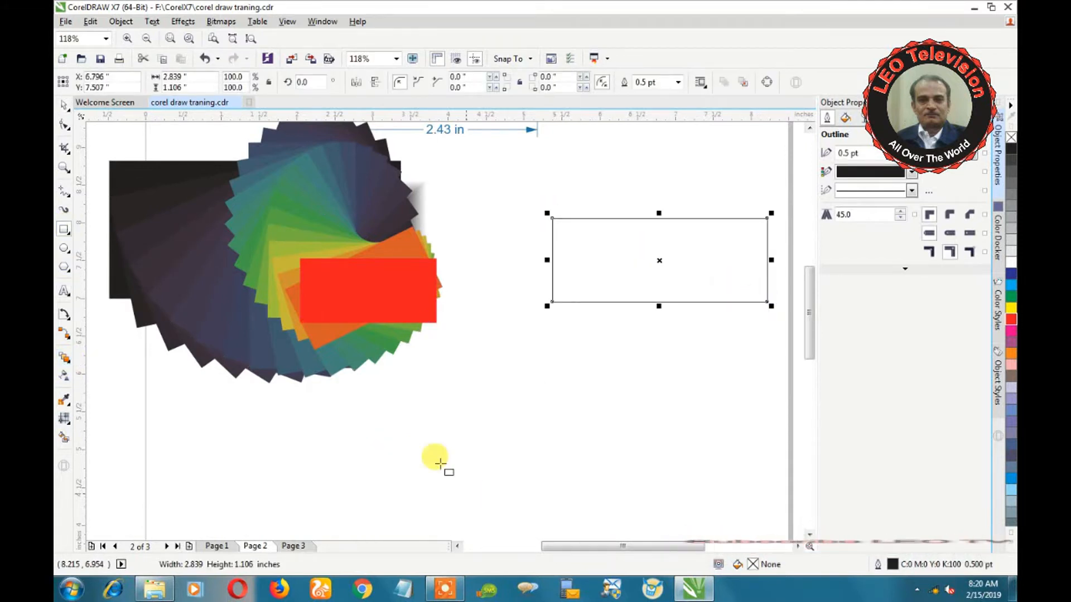
Step: Apply a push distortion with an amplitude of about 56 to the new rectangle and fill it with dark blue
click(67, 365)
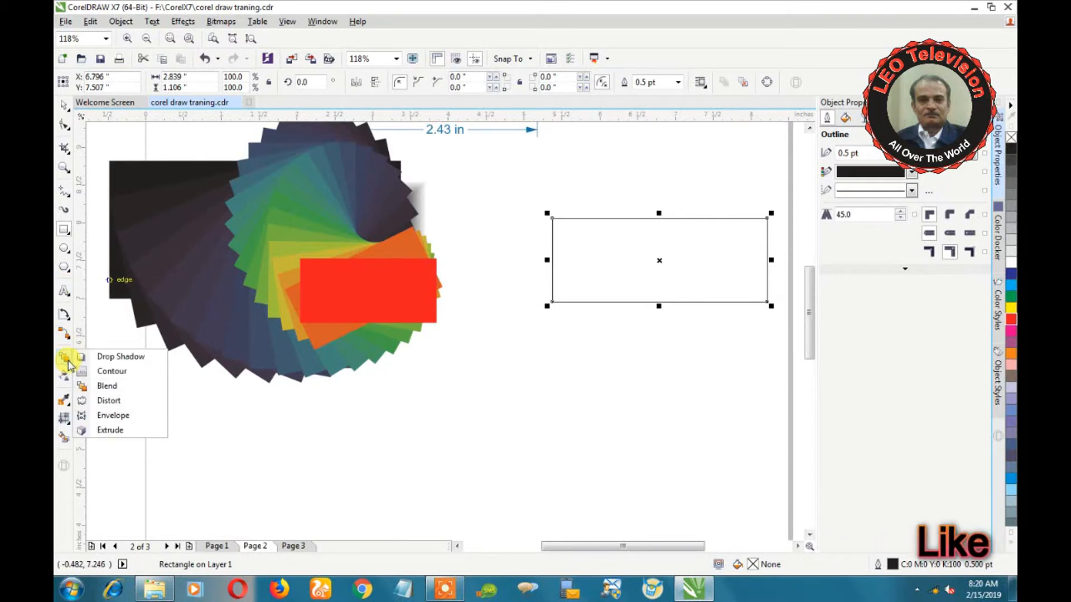
click(203, 429)
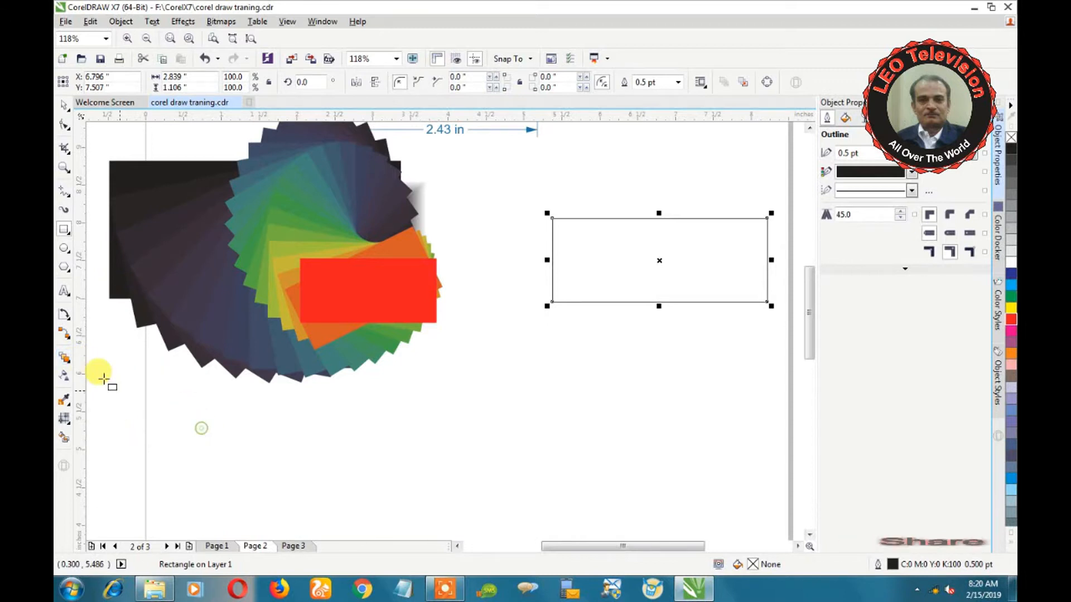
click(68, 365)
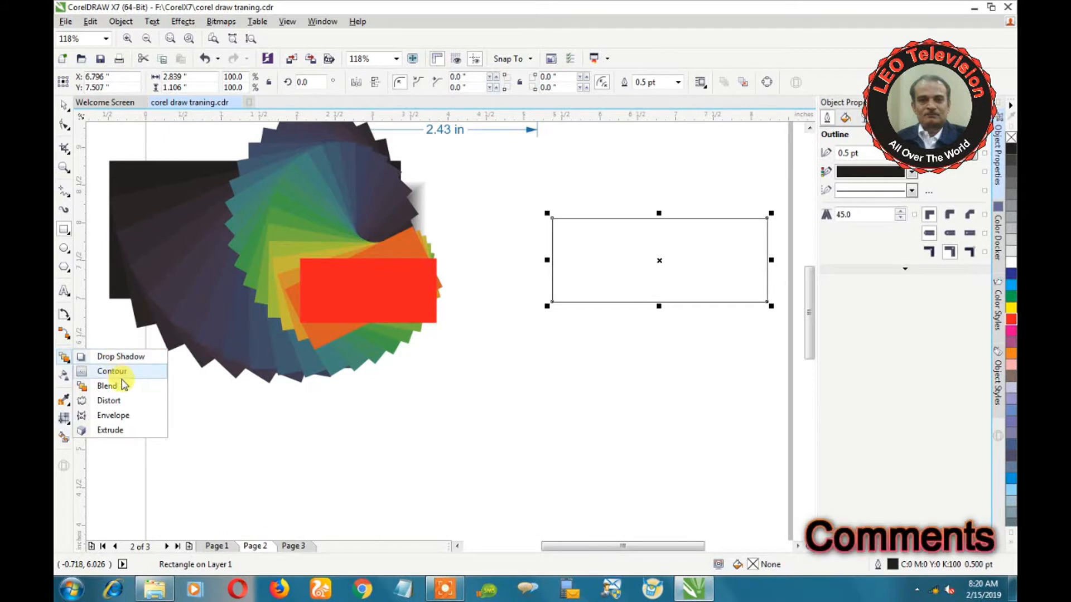
click(109, 400)
drag(604, 268, 704, 350)
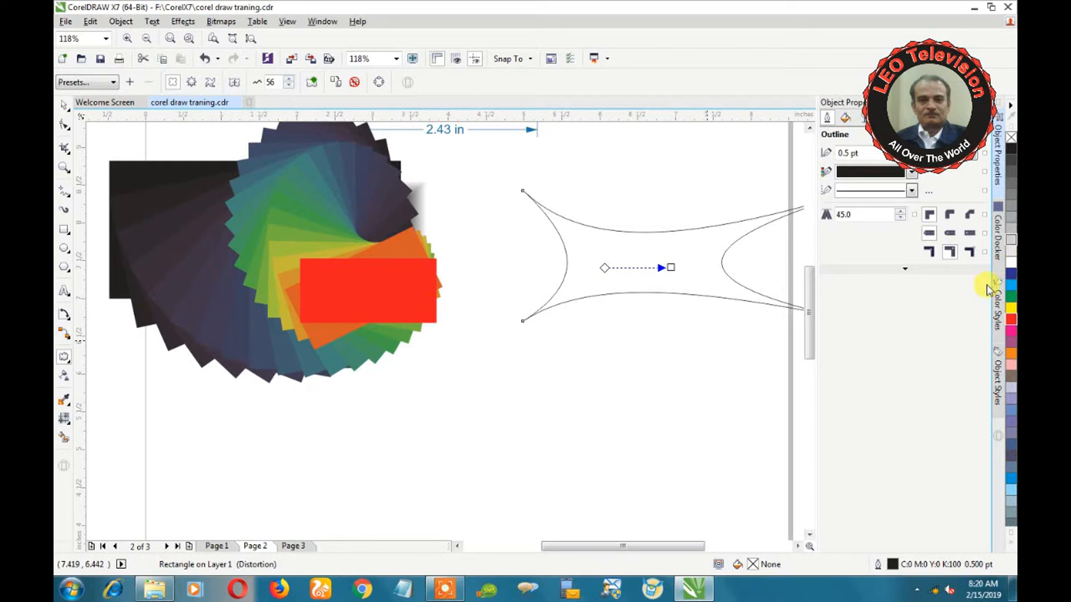
click(1010, 273)
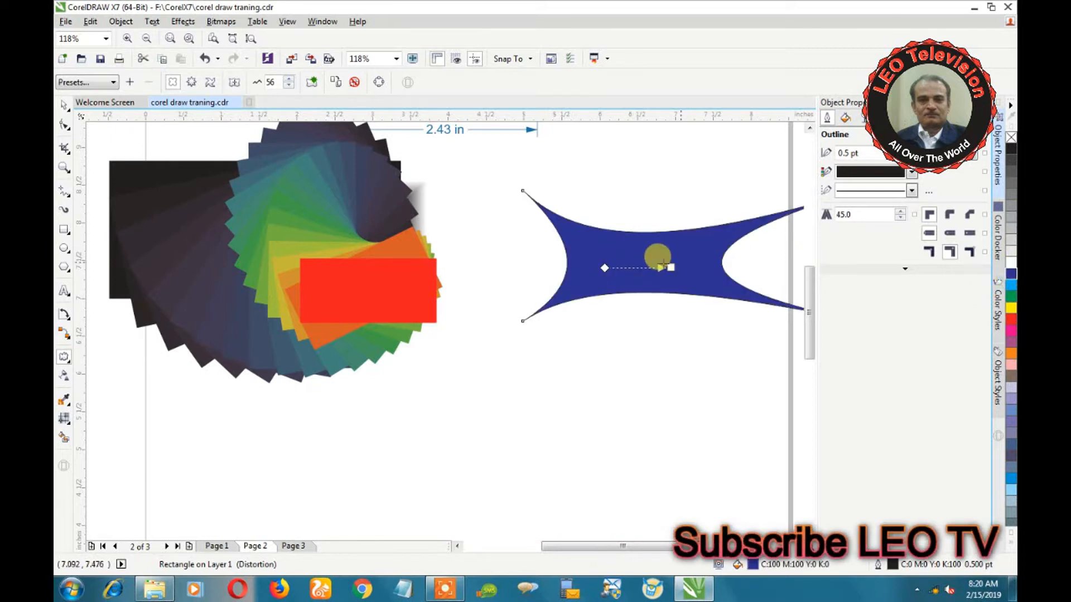
Step: Reshape the blue rectangle's push distortion and adjust its amplitude to 82
drag(670, 267, 709, 260)
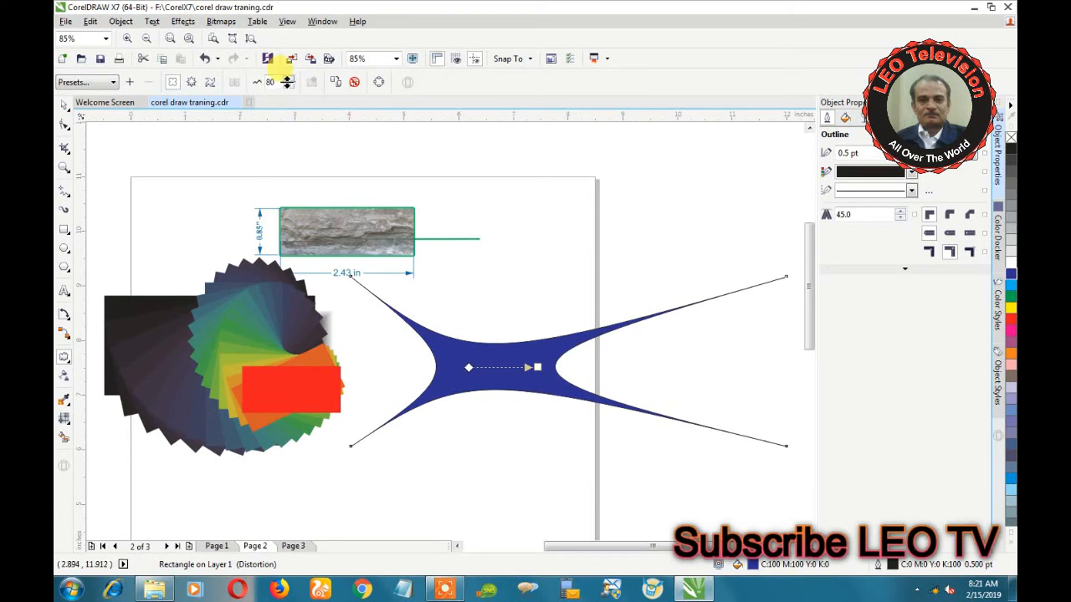
click(288, 80)
click(288, 80)
click(288, 80)
click(288, 80)
click(288, 80)
click(288, 80)
click(288, 80)
click(289, 85)
click(289, 86)
click(289, 86)
click(288, 85)
click(289, 86)
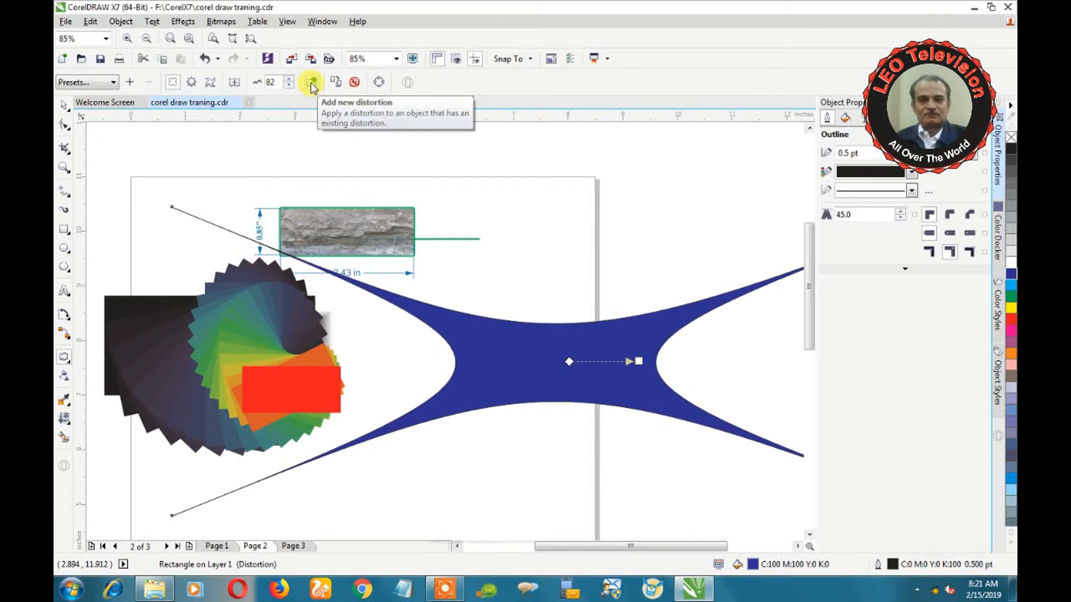
Step: Add a new distortion to the blue shape and try to copy distortion properties from objects on the page
click(311, 83)
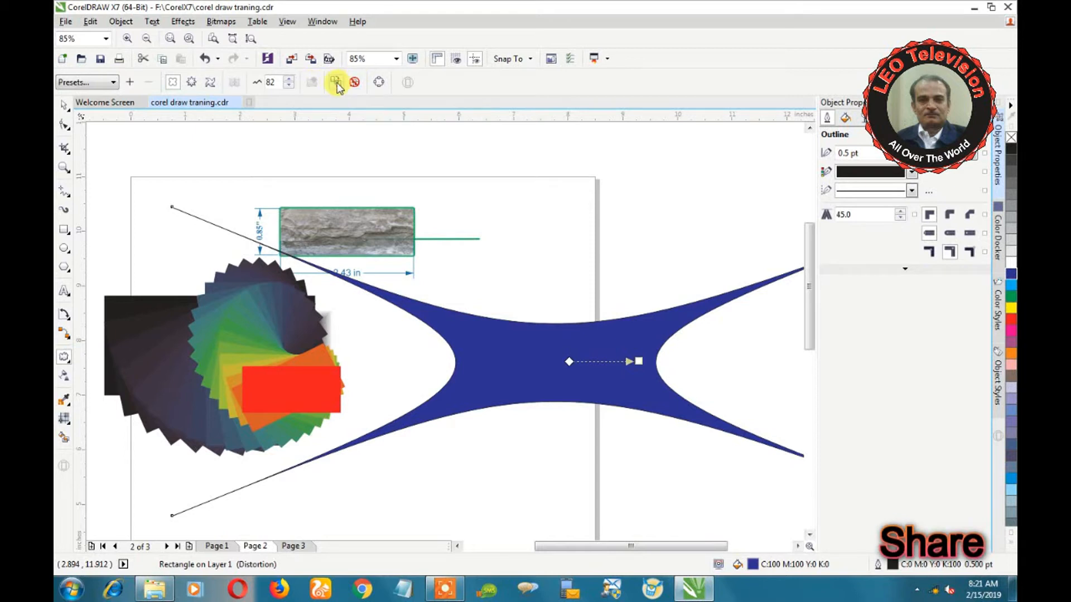
click(563, 357)
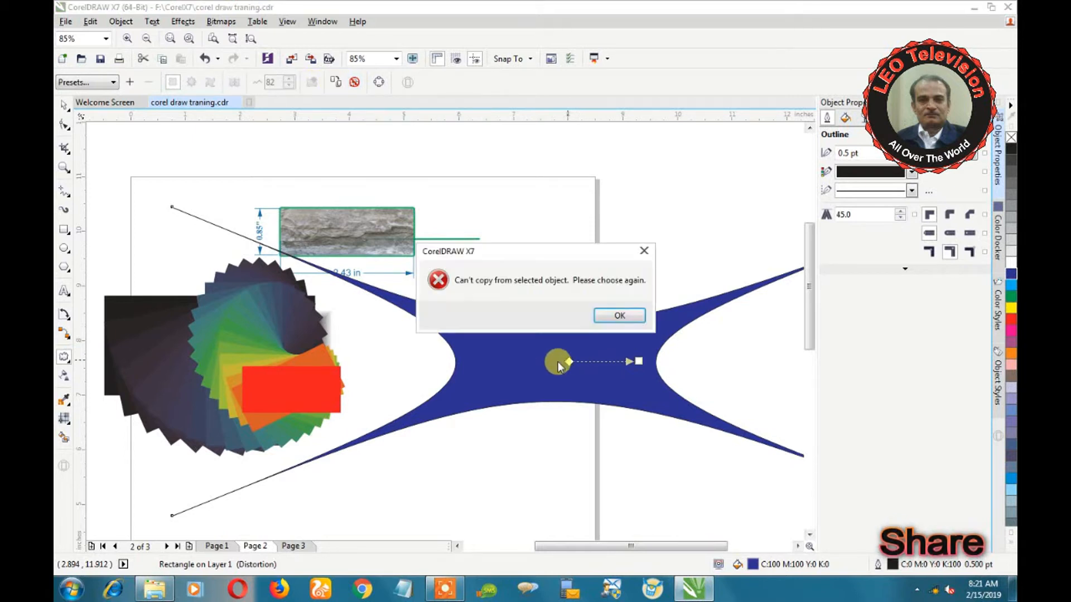
click(619, 315)
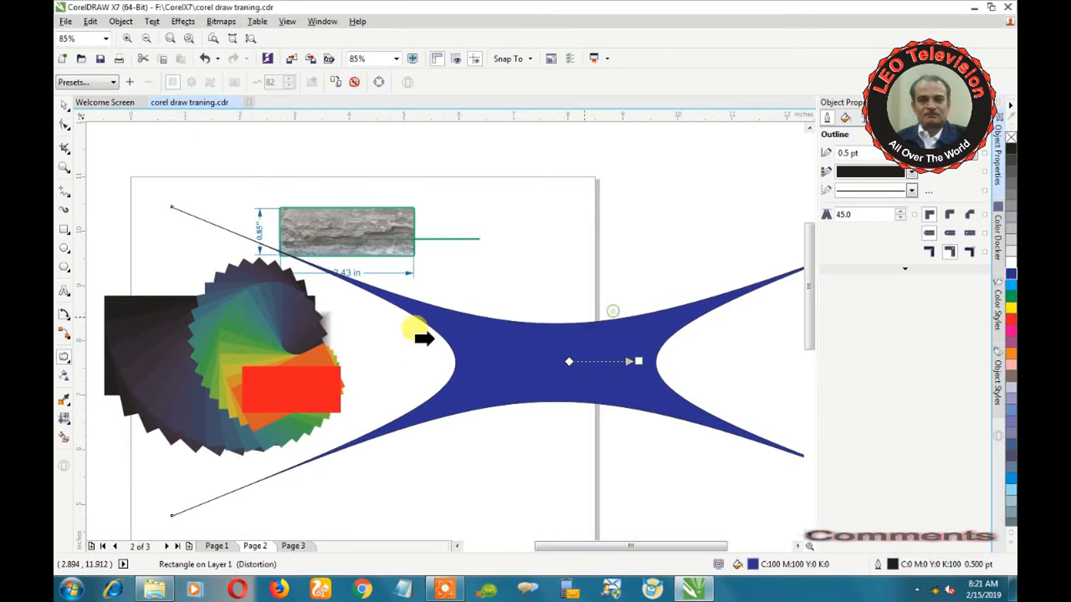
click(305, 349)
click(529, 316)
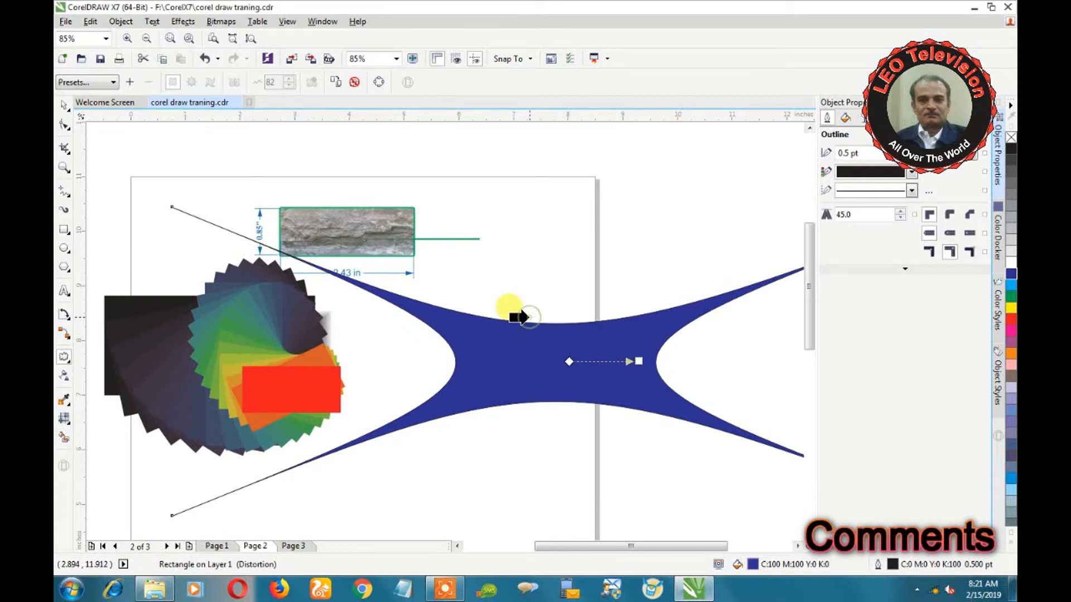
click(540, 373)
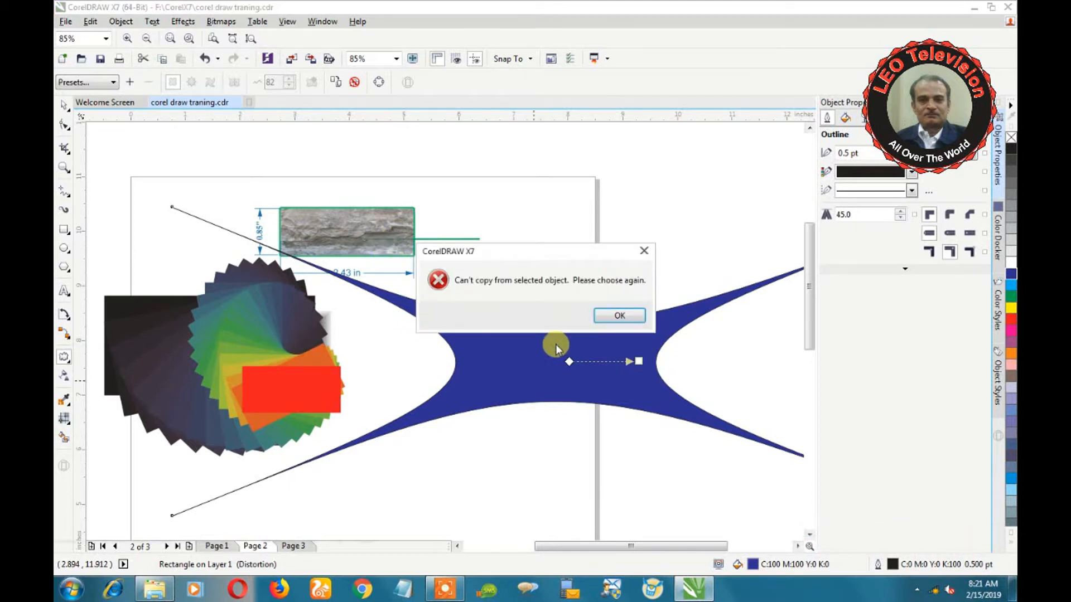
click(632, 316)
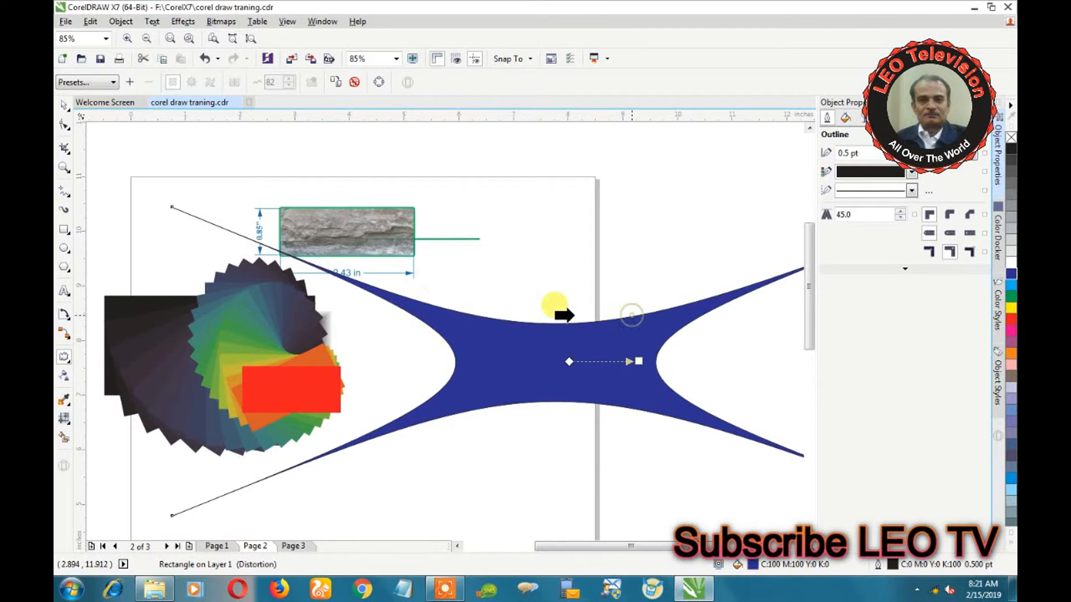
Step: Clear both distortions from the blue shape
click(358, 83)
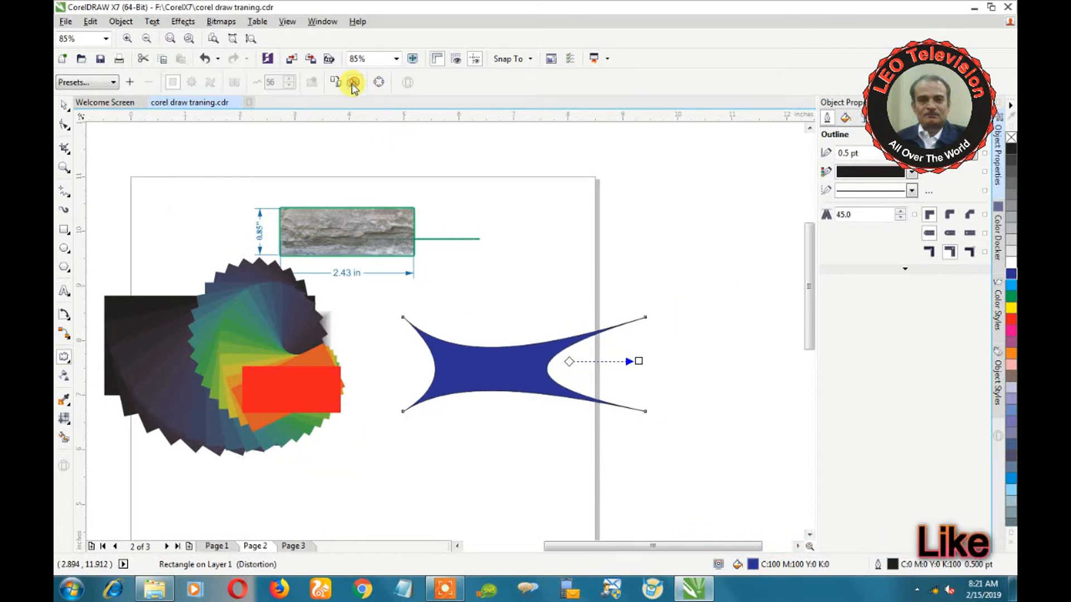
click(354, 83)
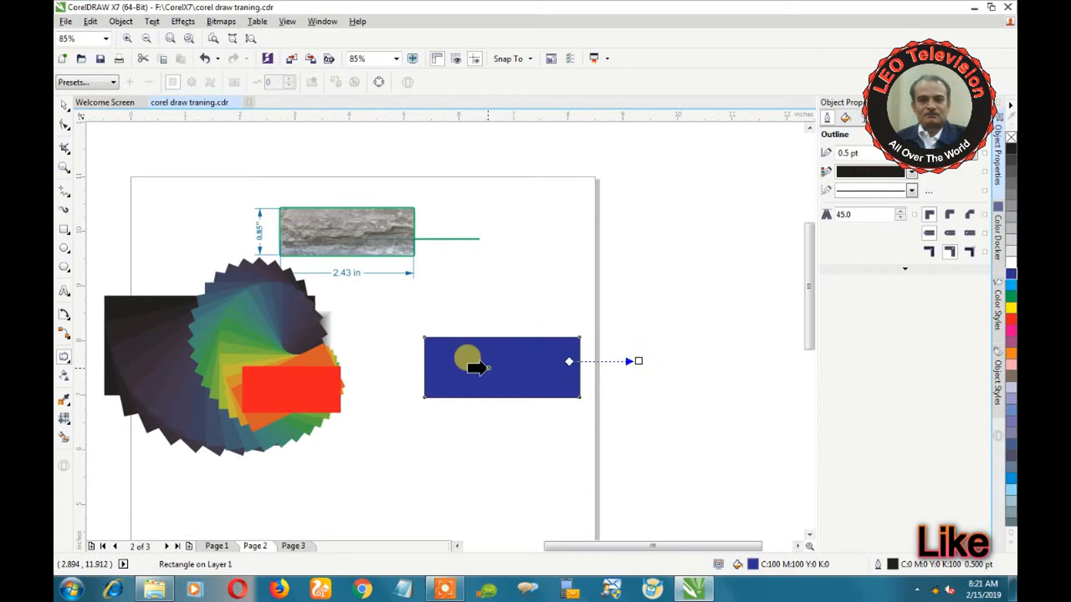
click(479, 367)
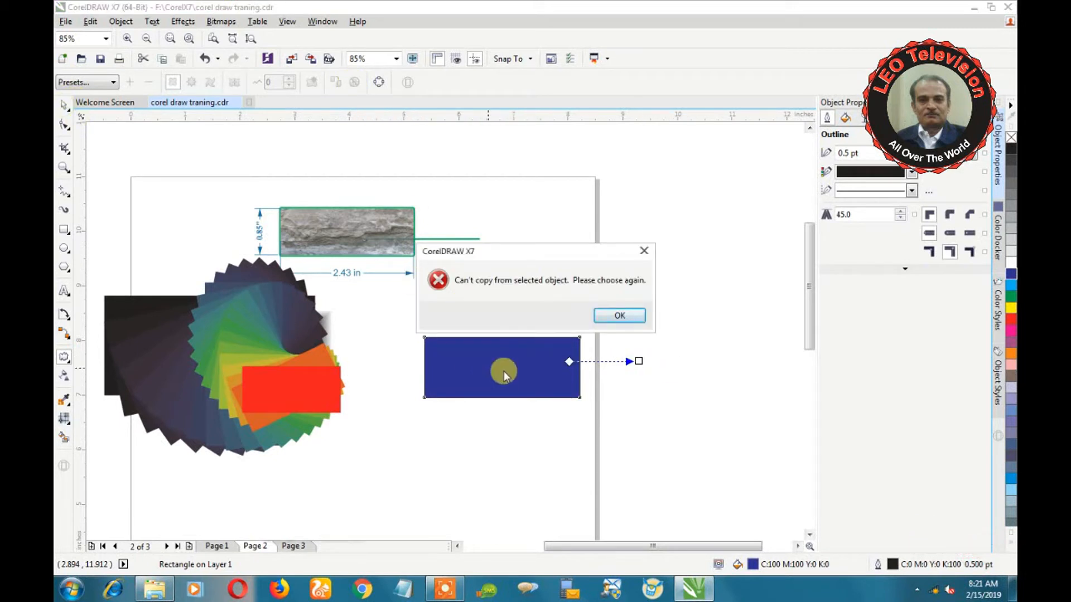
click(620, 317)
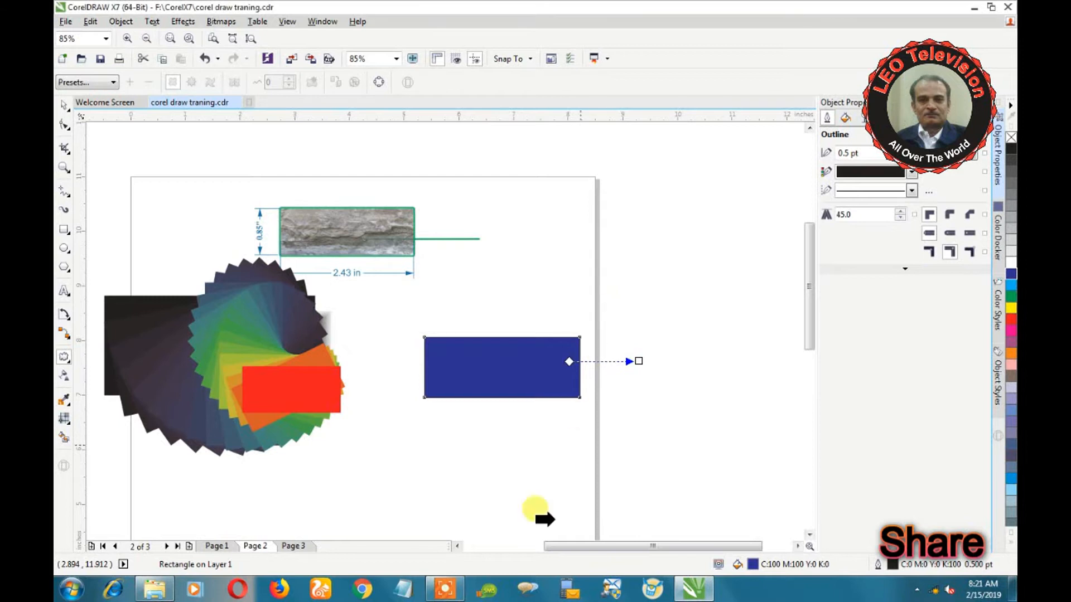
click(451, 585)
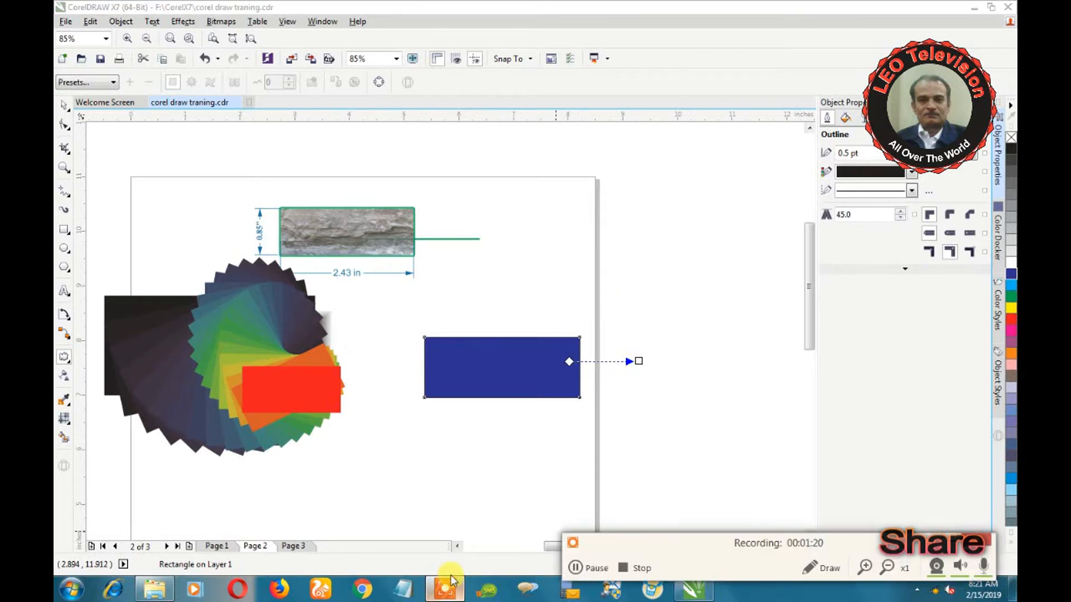
Step: Move the blue rectangle down so its centre sits at about X 6.4, Y 6.39 inches
click(64, 105)
drag(491, 368, 470, 429)
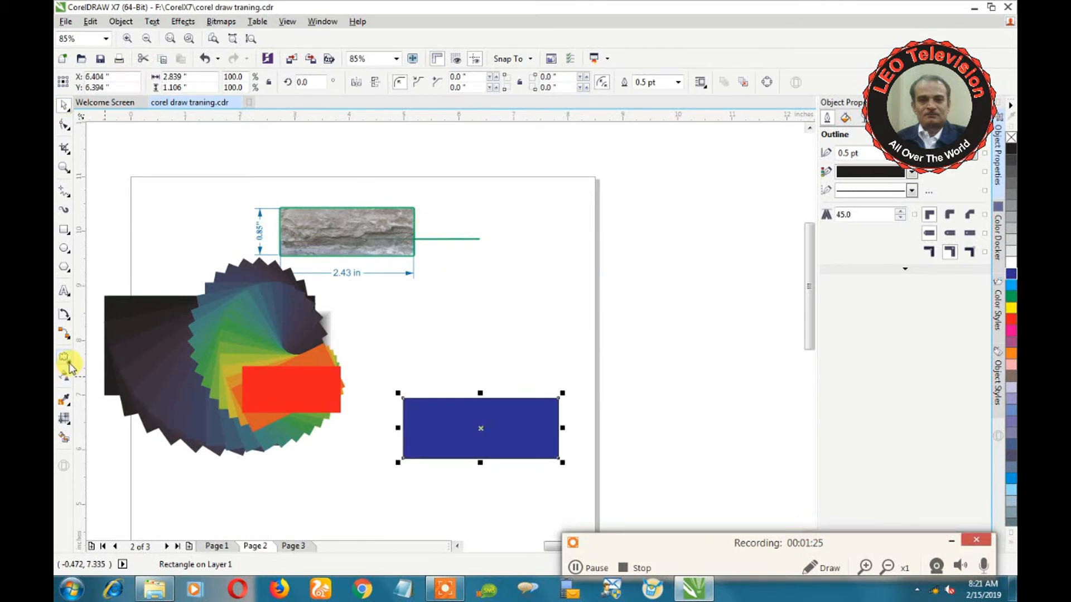
Step: Apply a one-step outside contour to the blue rectangle with an offset of about 0.83 inches
click(68, 366)
click(102, 372)
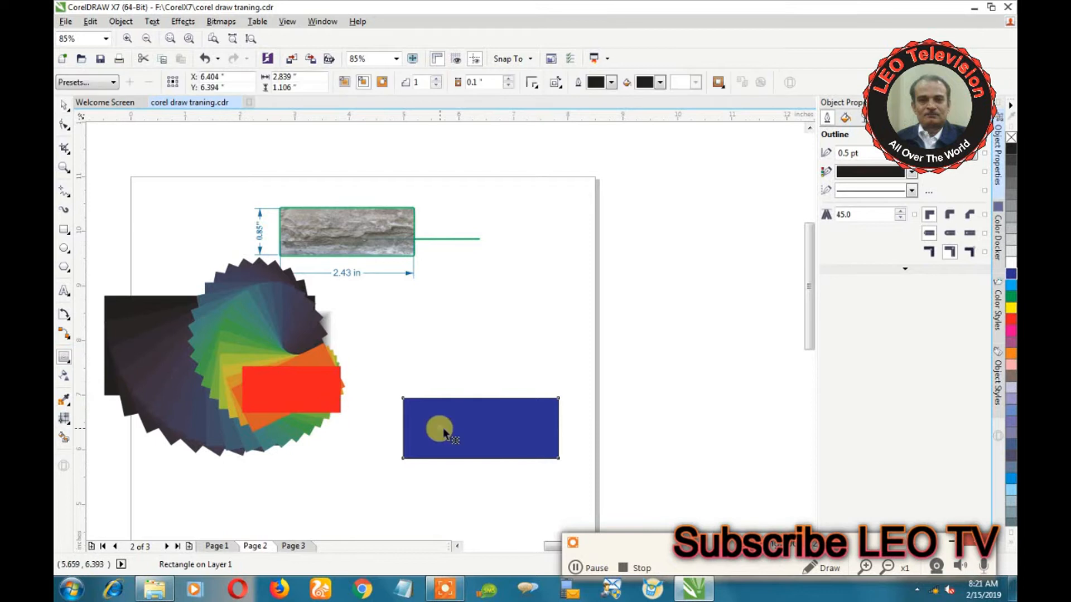
drag(497, 467, 493, 468)
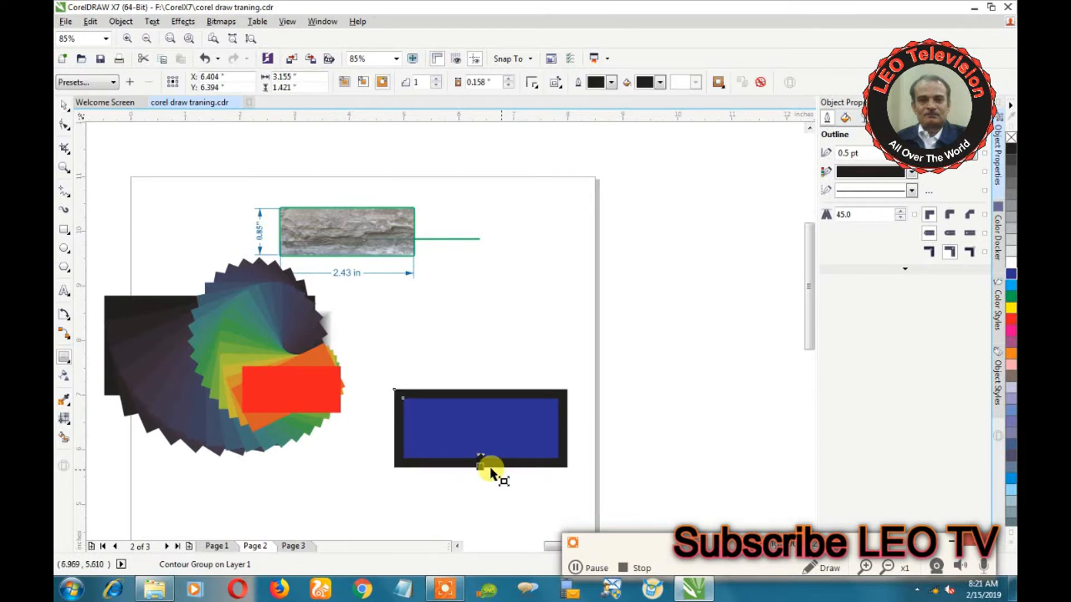
drag(480, 466, 480, 503)
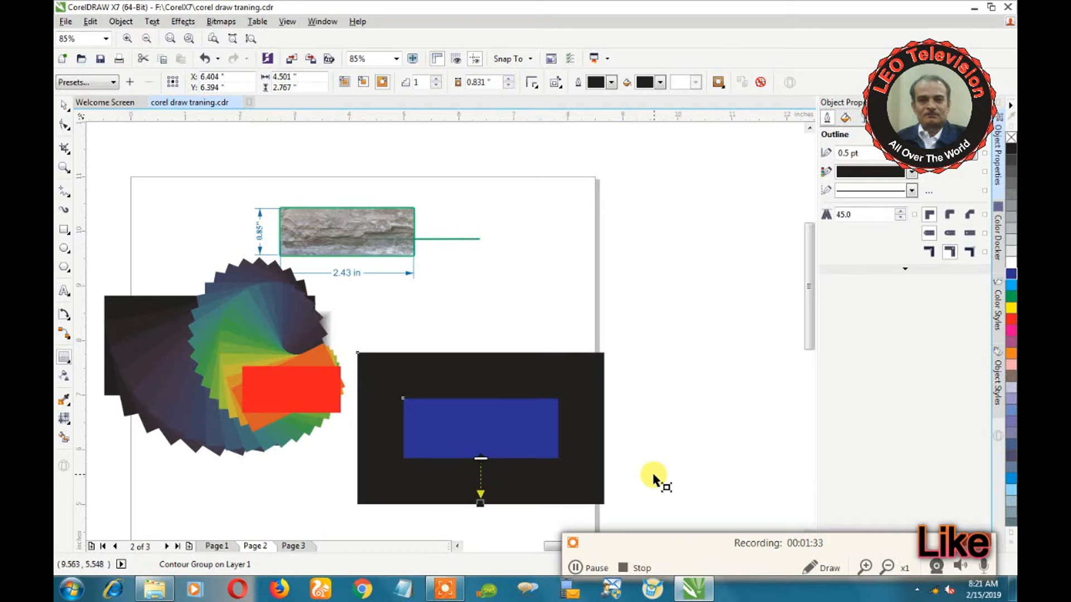
Step: Increase the rectangle's contour to 31 steps with a contour offset of about 0.026 inches
key(z)
drag(318, 329, 654, 521)
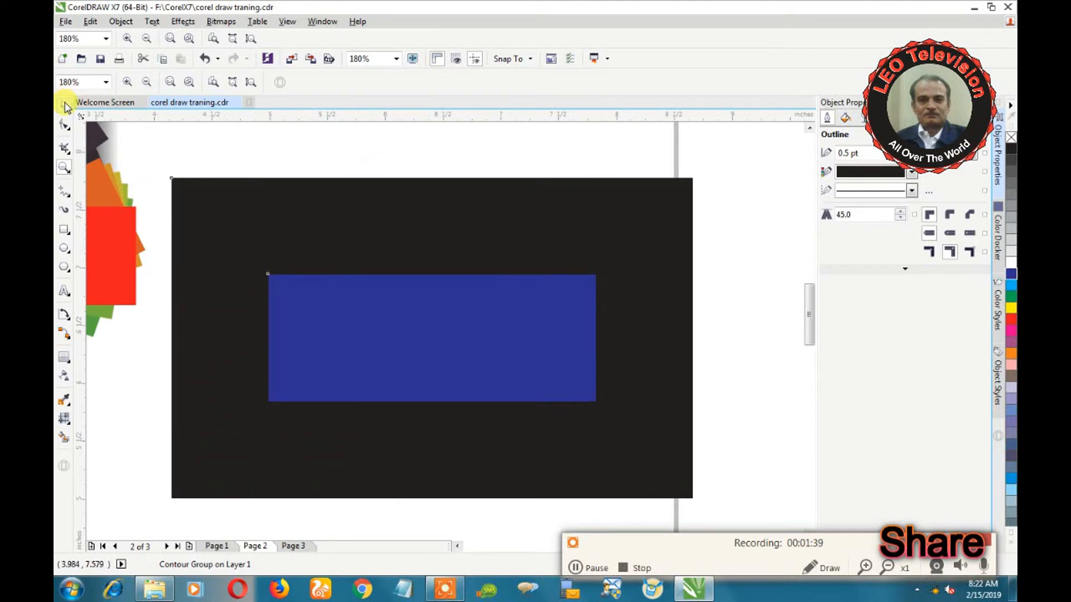
click(63, 357)
click(386, 352)
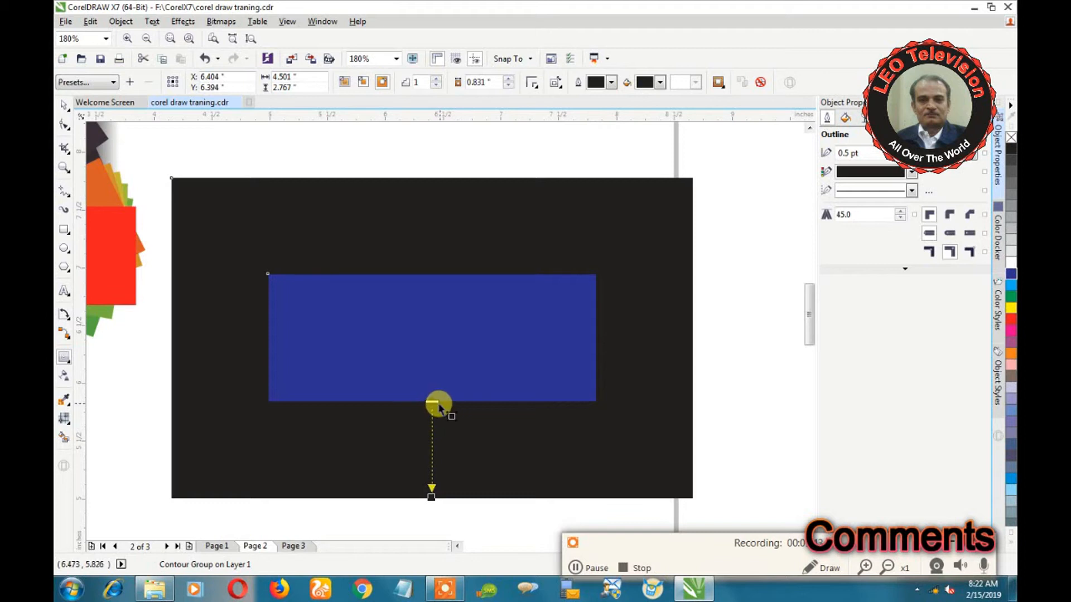
drag(434, 403, 432, 448)
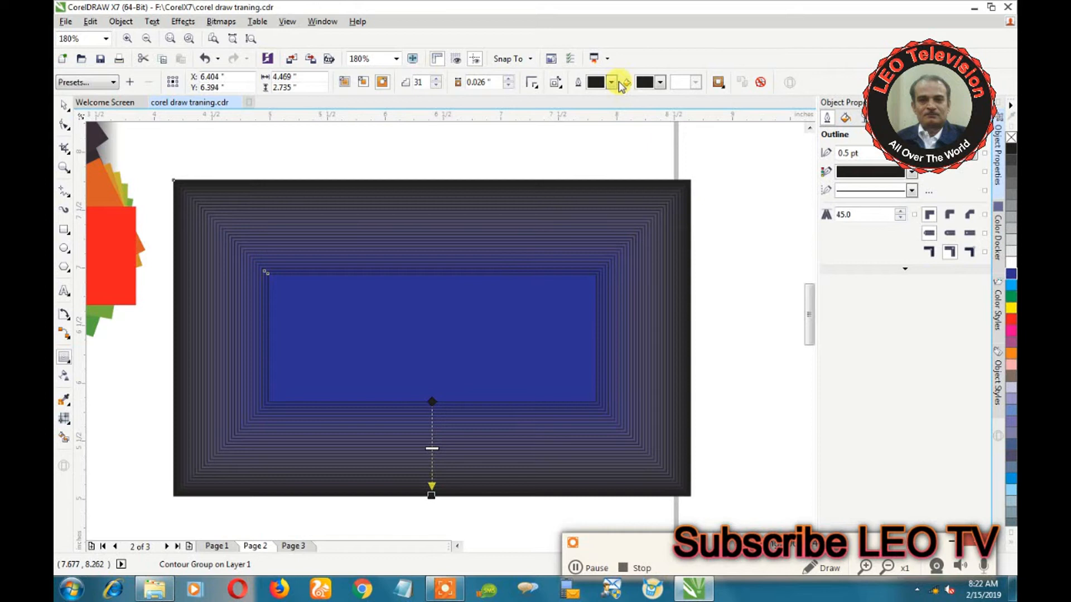
Step: Try white as the contour's outline colour and settle on magenta
click(613, 83)
click(632, 112)
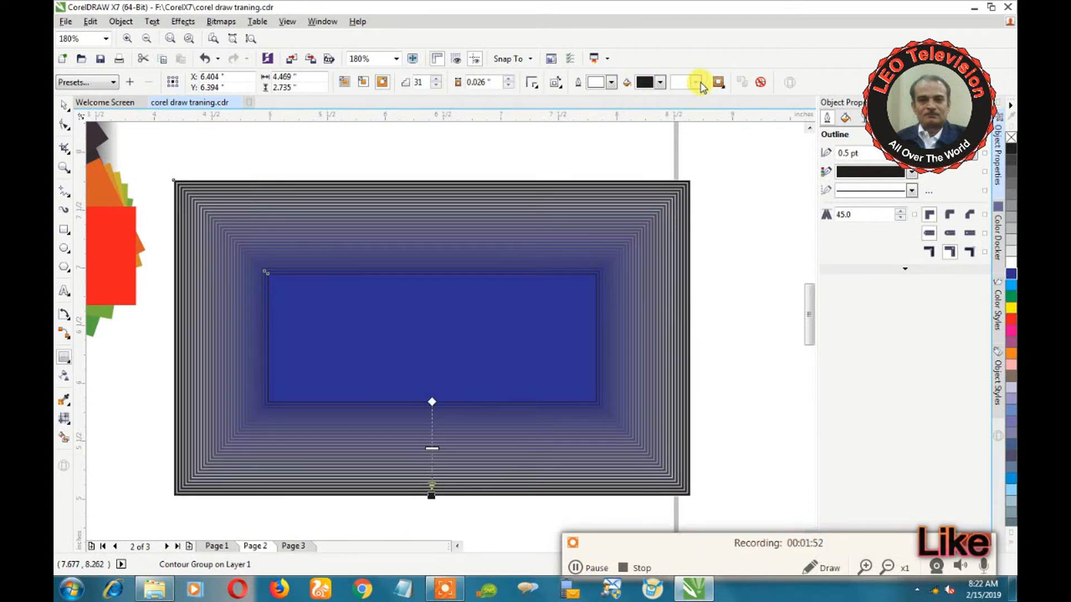
click(612, 83)
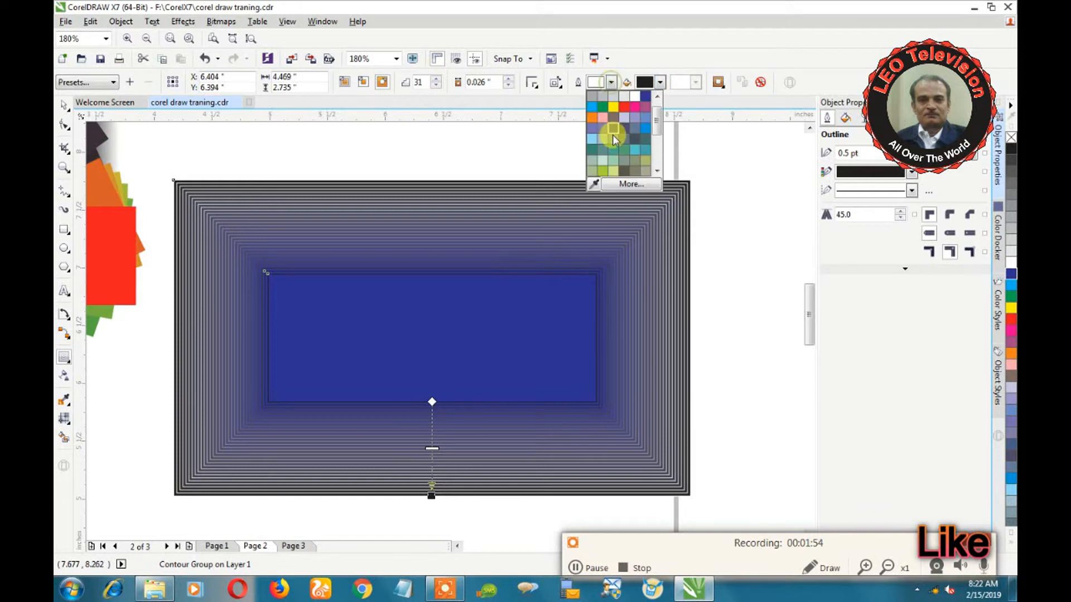
click(630, 108)
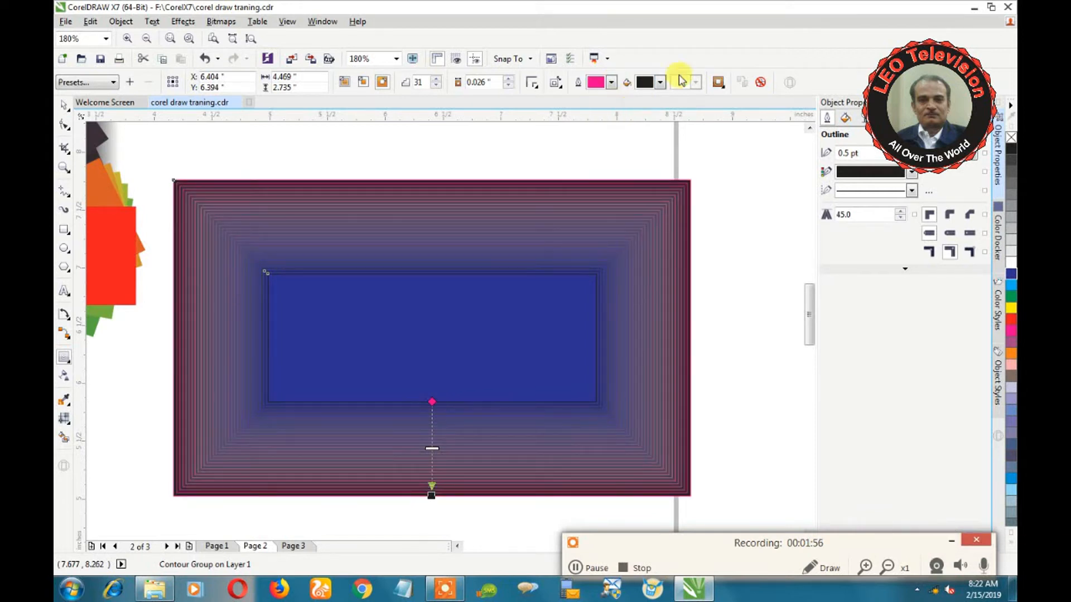
Step: Shift the contour's object acceleration slightly and lock object and colour acceleration together
click(718, 82)
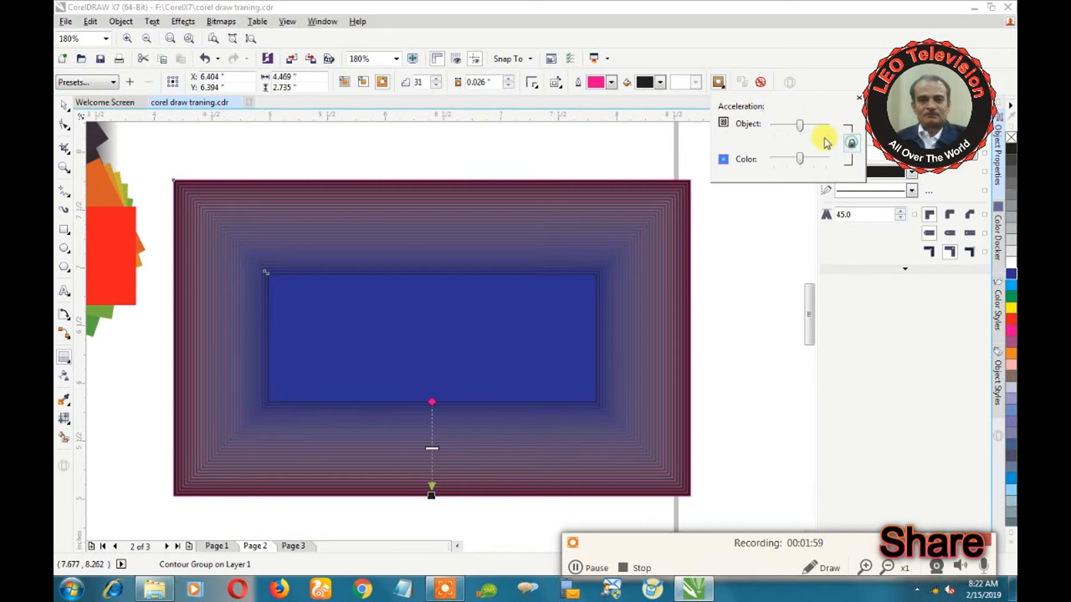
mouse_move(802, 133)
mouse_down()
mouse_move(814, 124)
mouse_move(799, 129)
mouse_up()
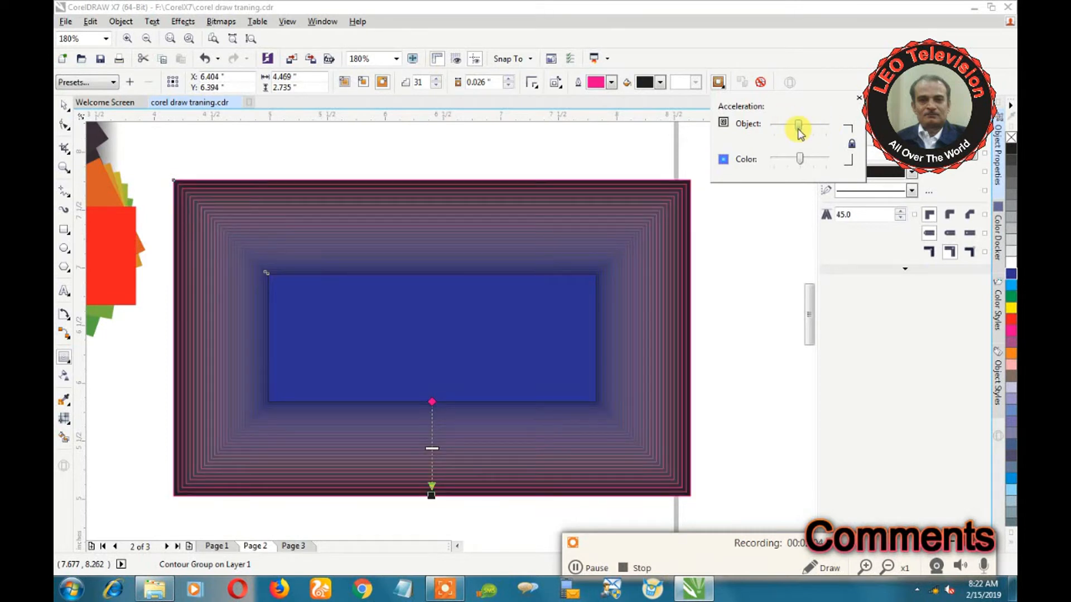
click(852, 146)
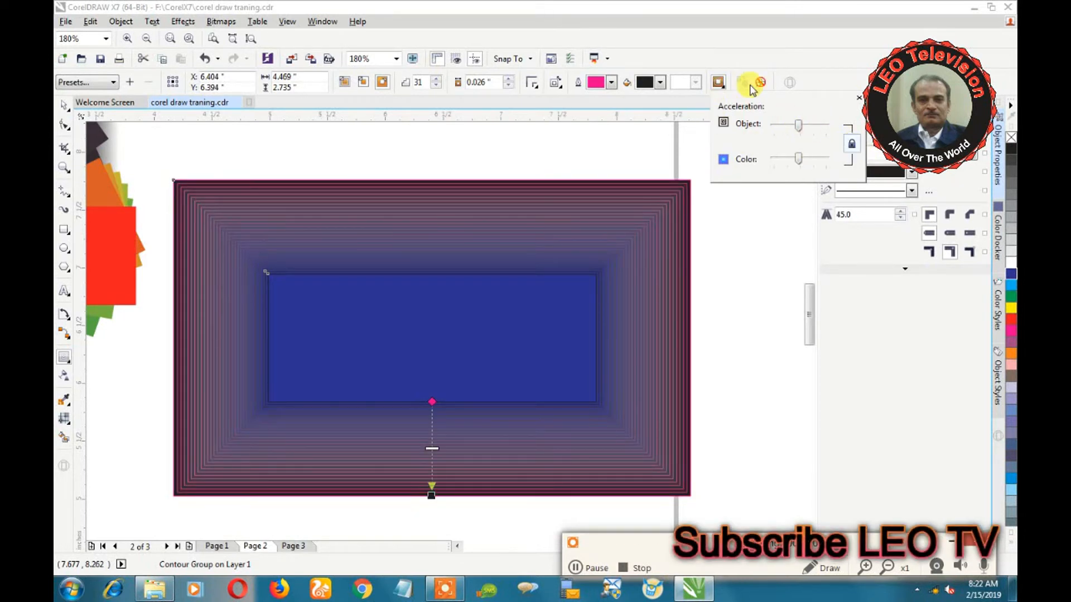
Step: Reduce the contour offset to 0.006 inches
click(508, 86)
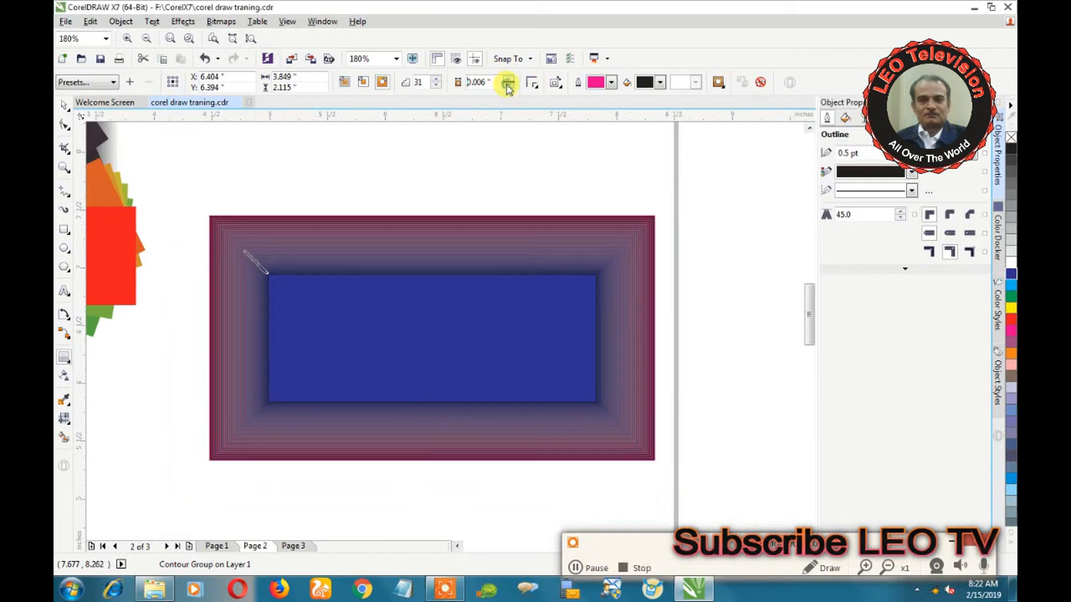
click(508, 86)
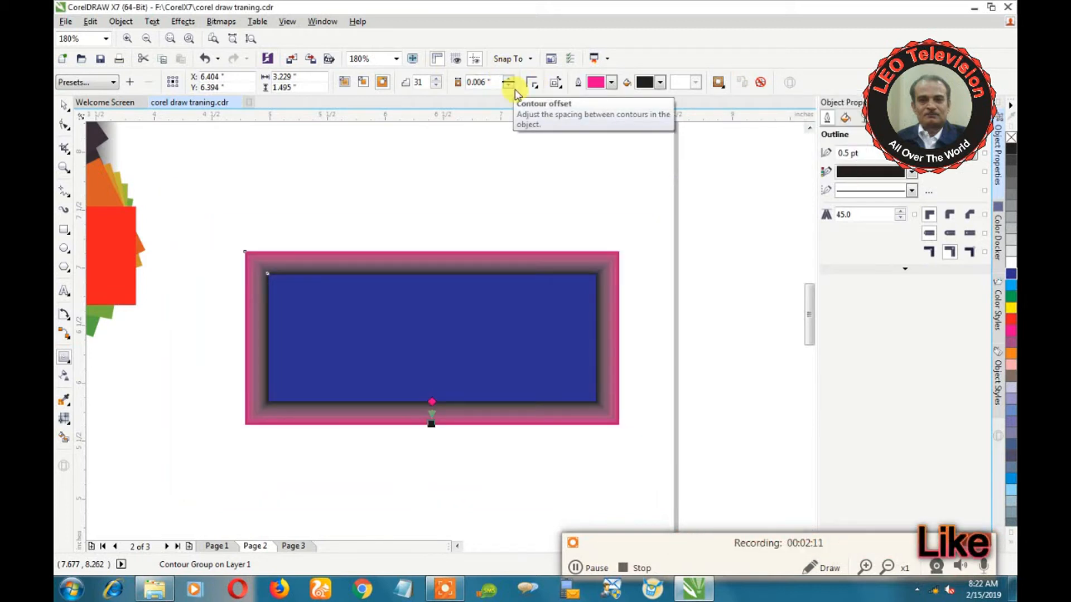
Step: Vary the contour offset between 0.001 and 0.011 inches to compare tight and wide contour spacing
click(509, 87)
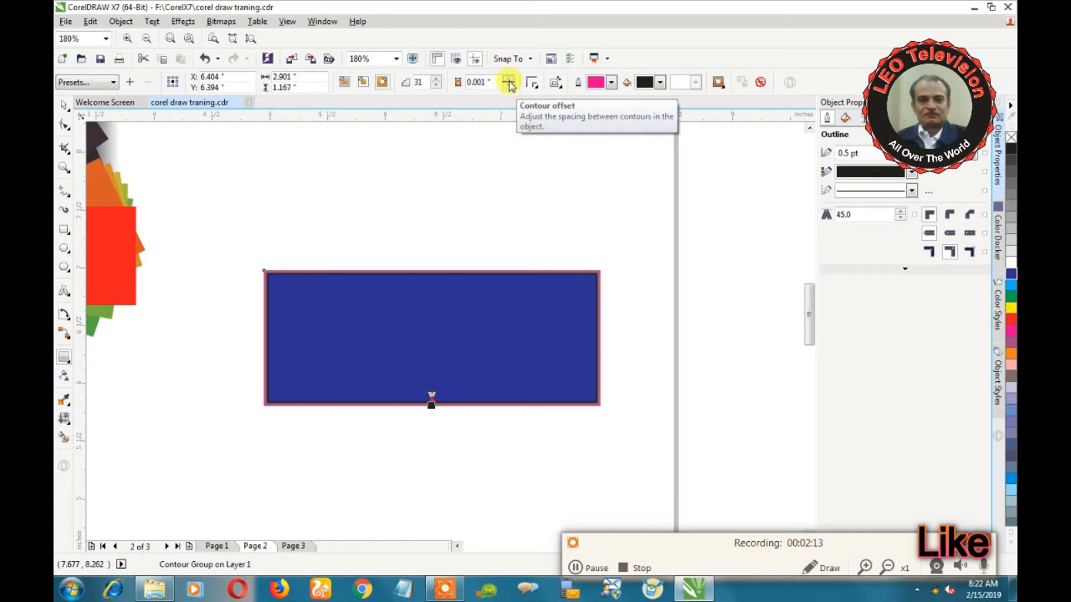
click(508, 80)
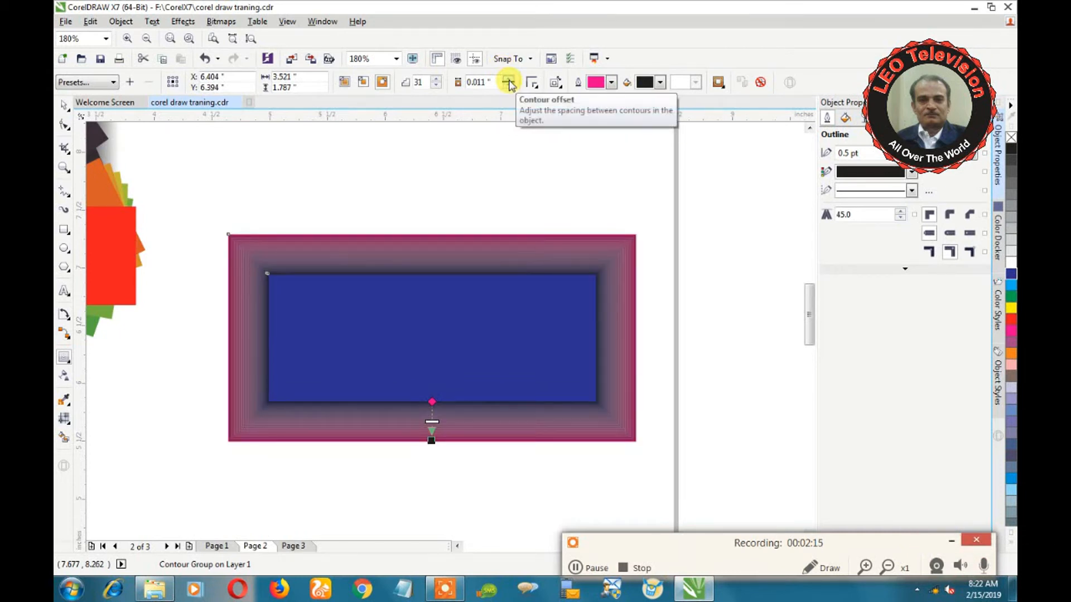
click(508, 87)
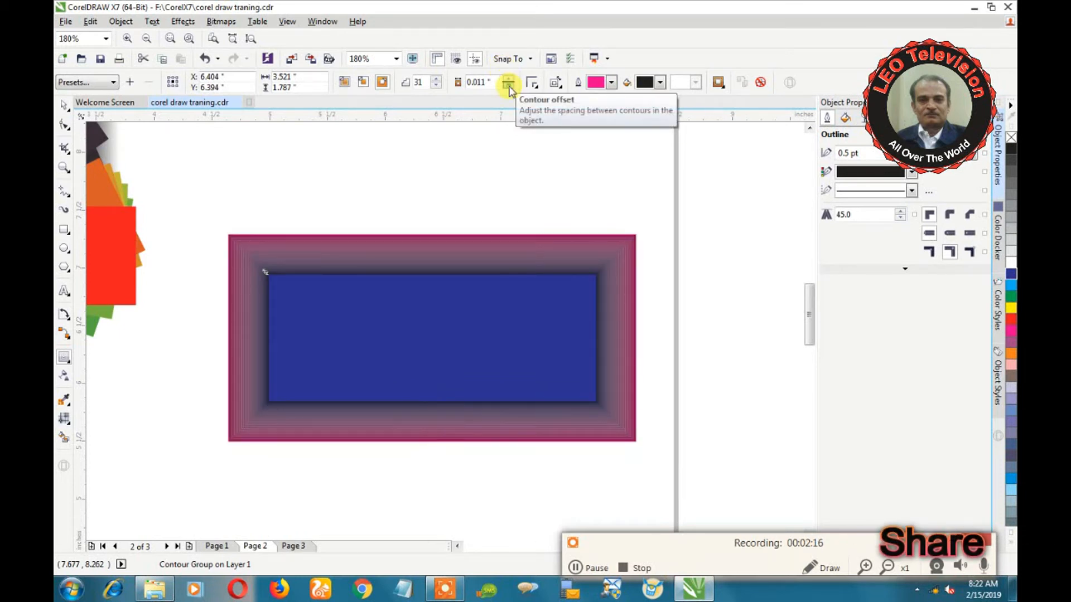
Step: Apply clockwise contour colours and increase the contour offset to 0.031 inches
click(558, 86)
click(576, 115)
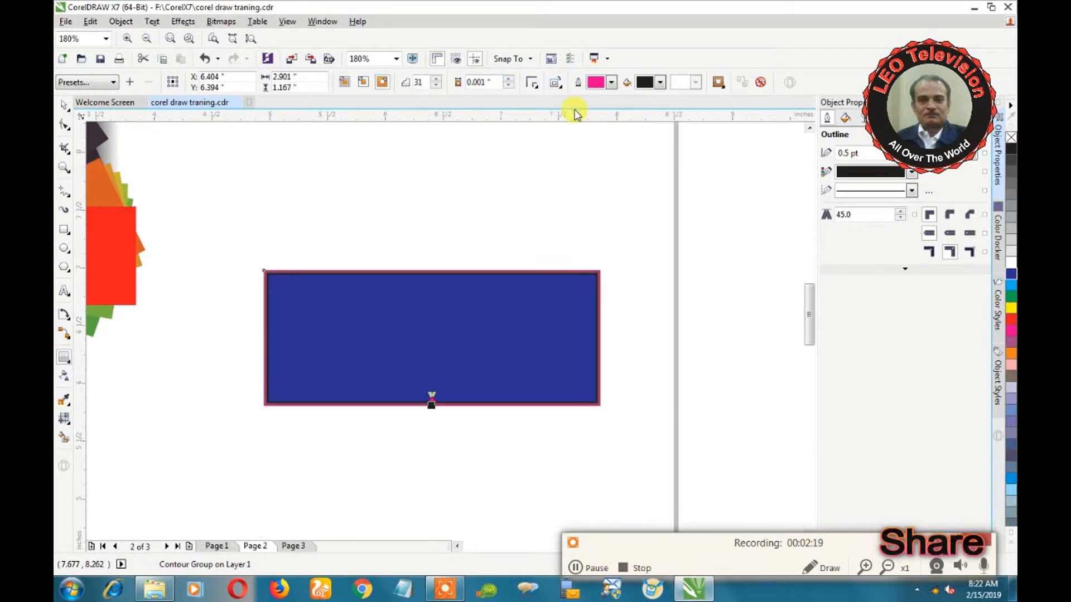
click(509, 78)
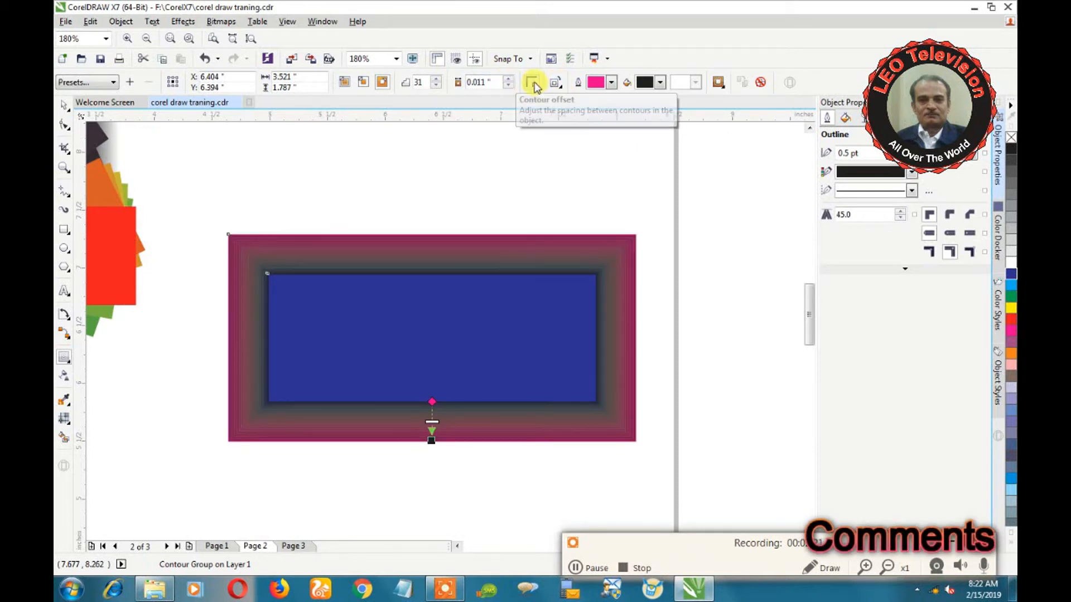
click(508, 78)
click(508, 78)
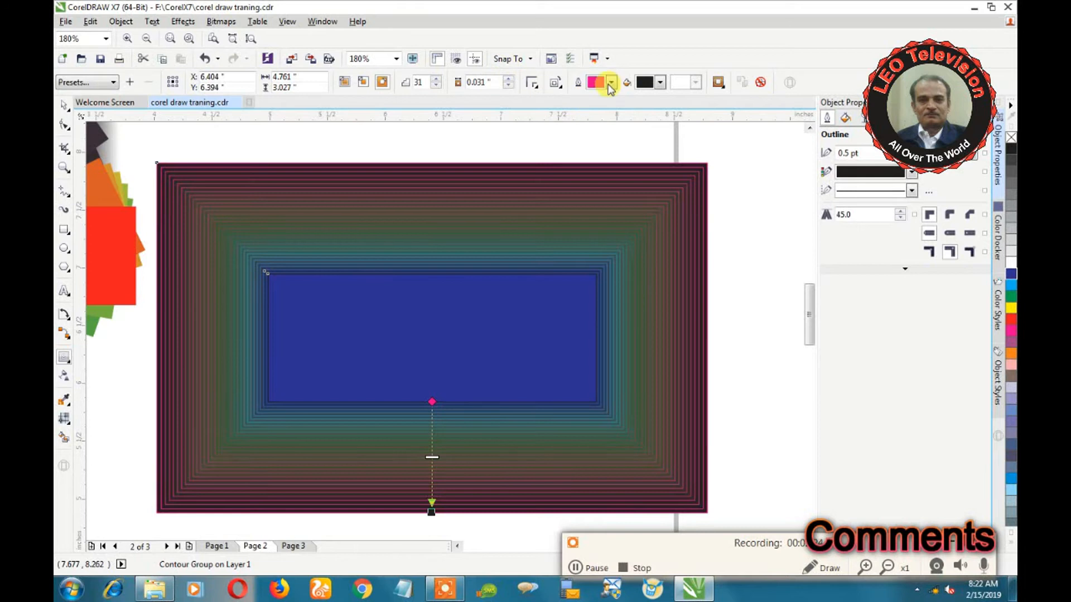
Step: Try linear and clockwise contour colours, and settle on counterclockwise contour colours
click(556, 82)
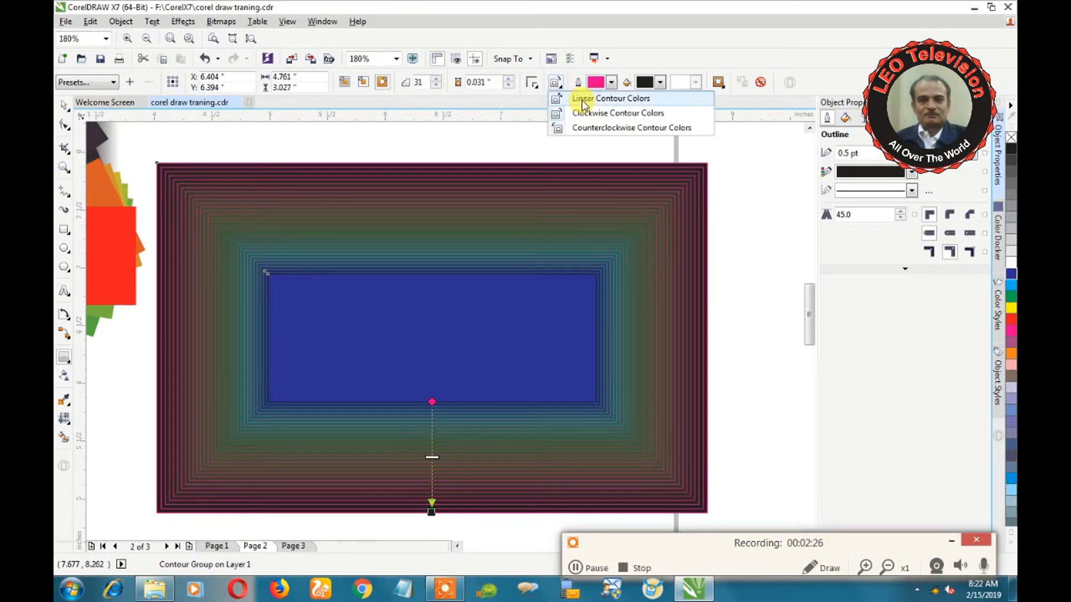
click(580, 97)
click(558, 83)
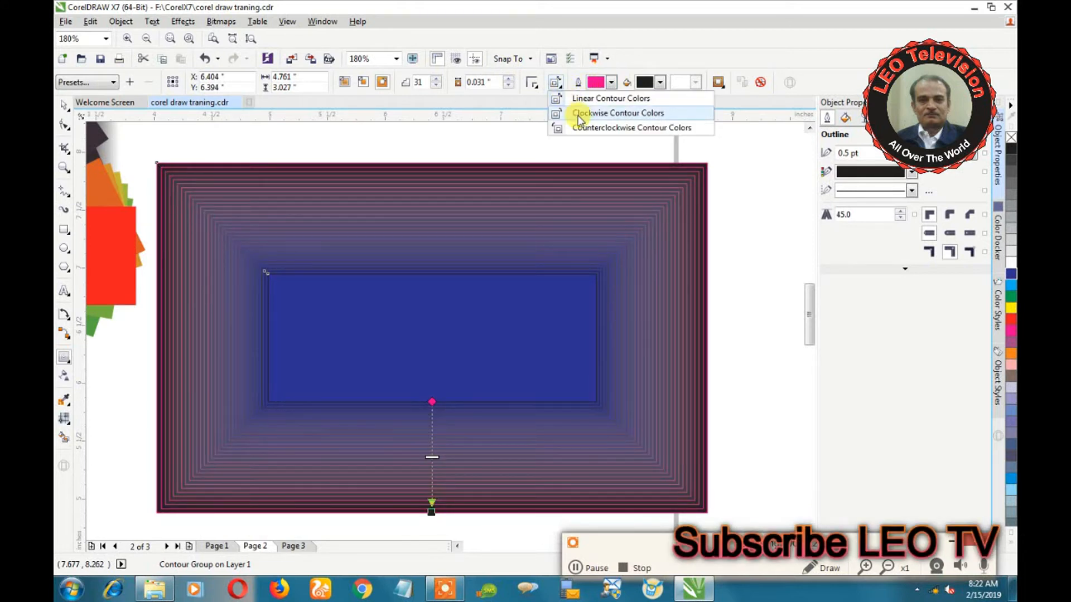
click(580, 114)
click(556, 84)
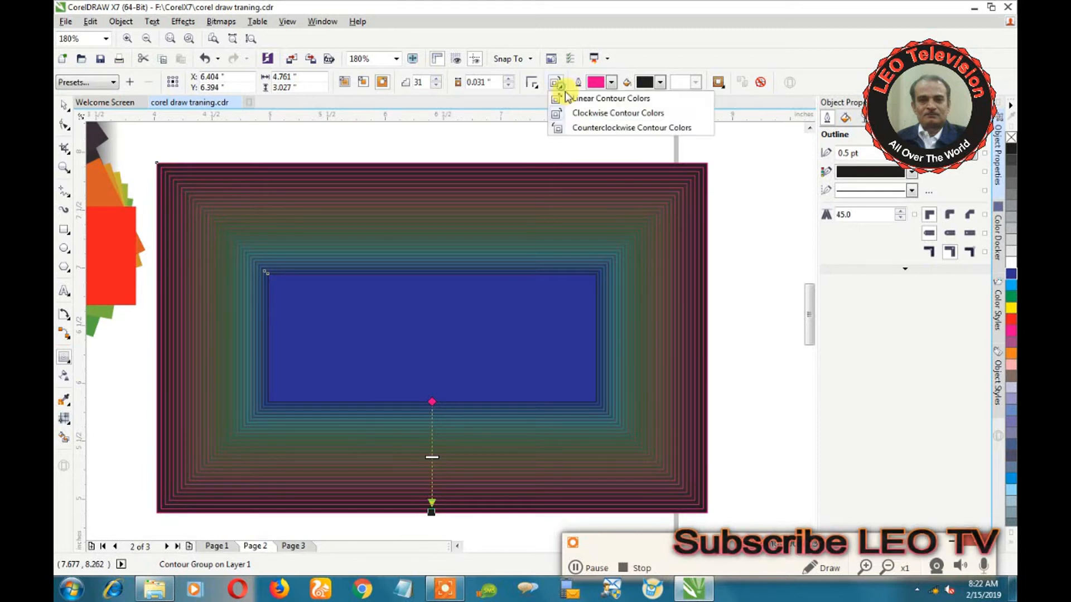
click(589, 129)
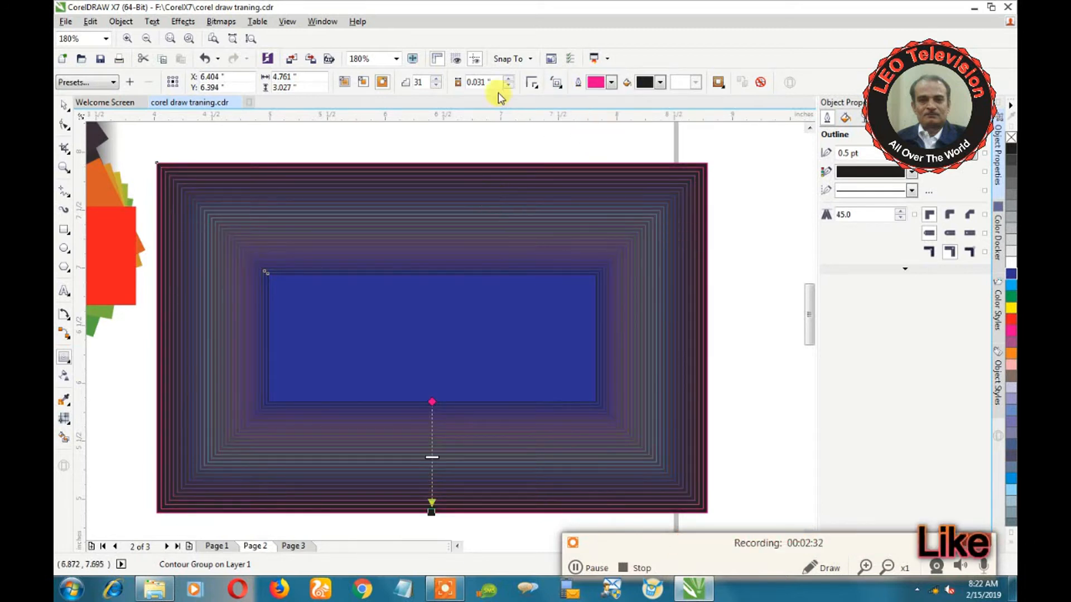
Step: Try round corners on the contour and settle on bevel corners
click(540, 83)
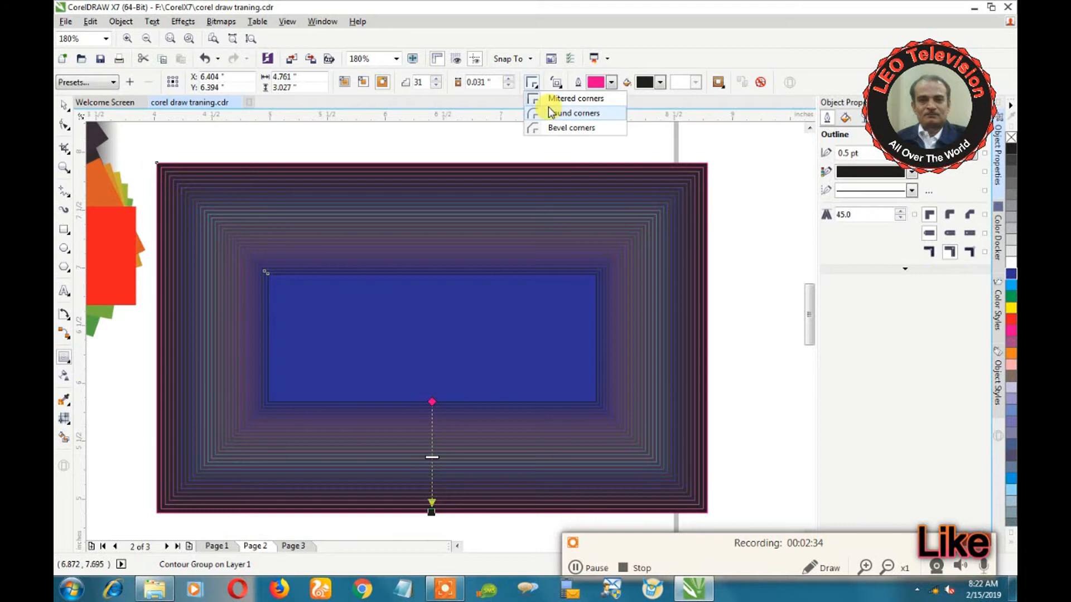
click(548, 113)
click(531, 81)
click(551, 114)
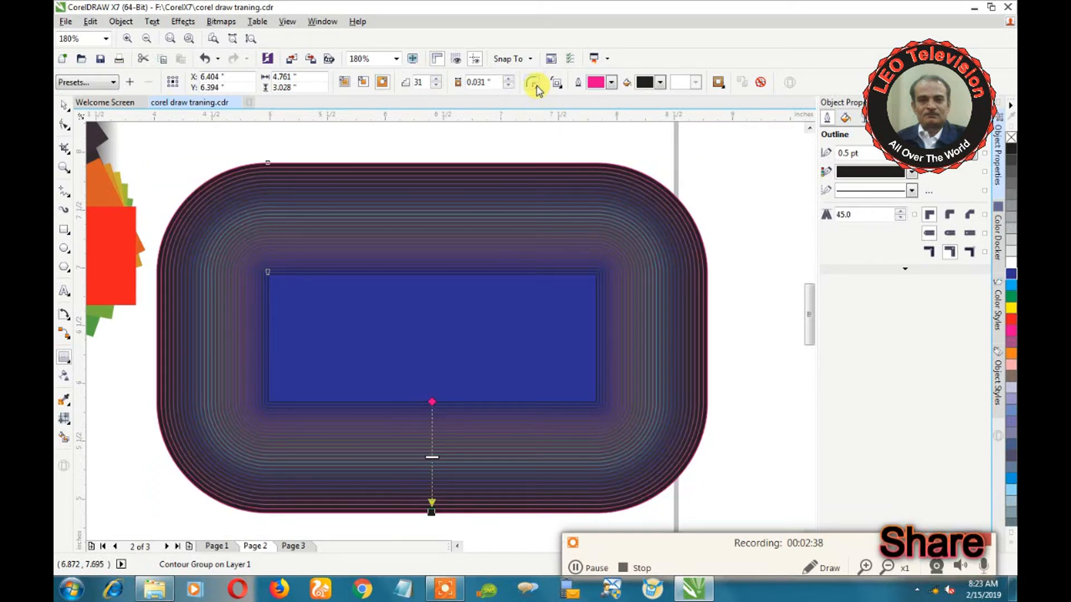
click(535, 83)
click(555, 127)
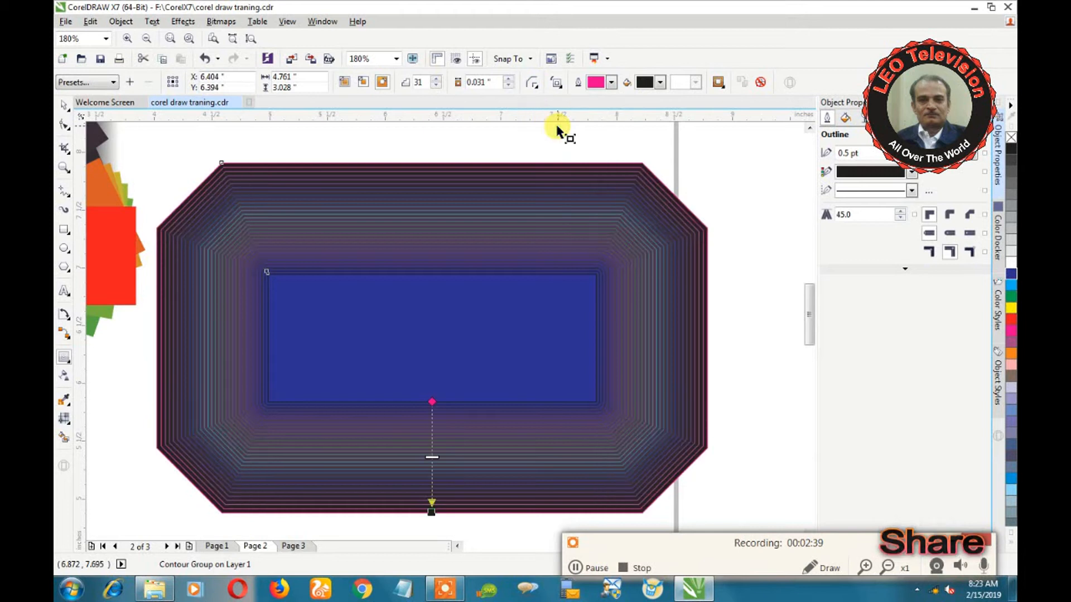
Step: Reduce the contour to 20 steps, and tighten its spacing with the interactive slider to a 0.001-inch offset with 932 steps
click(436, 86)
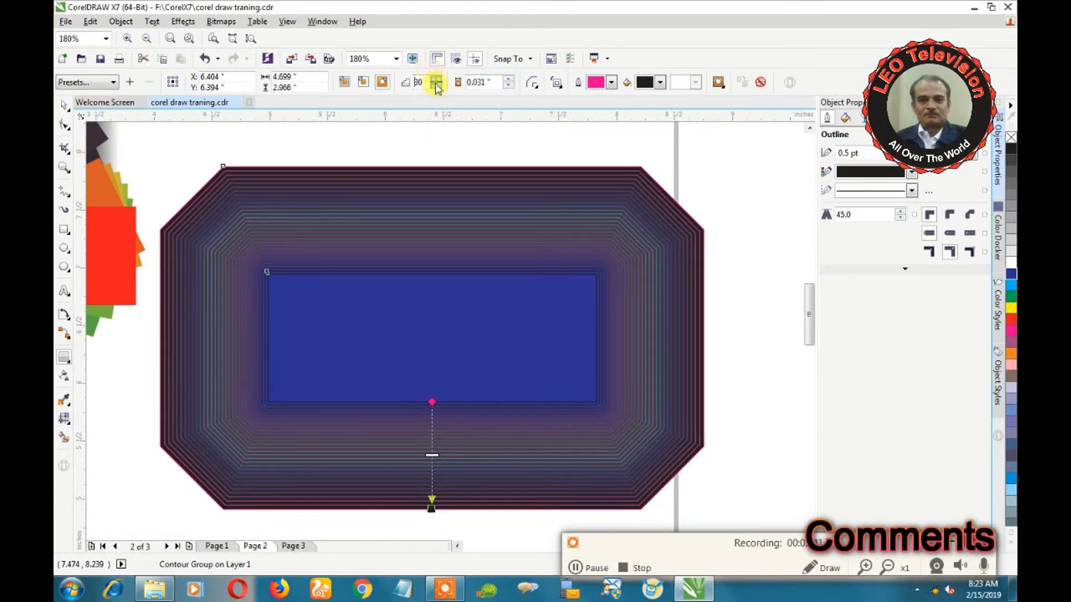
click(436, 86)
click(436, 86)
click(436, 86)
click(436, 86)
click(436, 86)
click(436, 86)
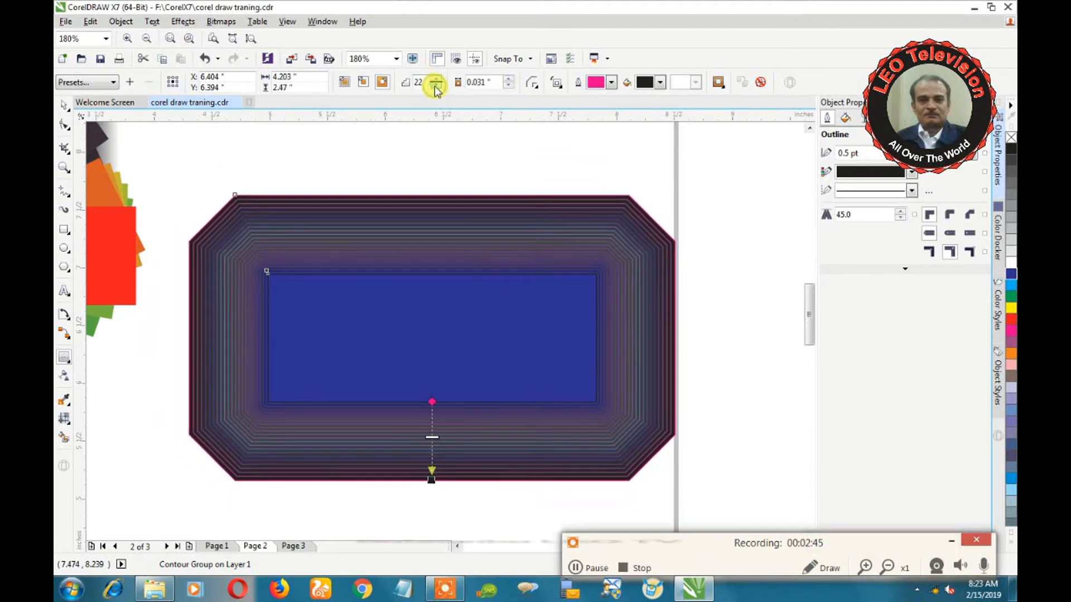
click(436, 86)
click(436, 86)
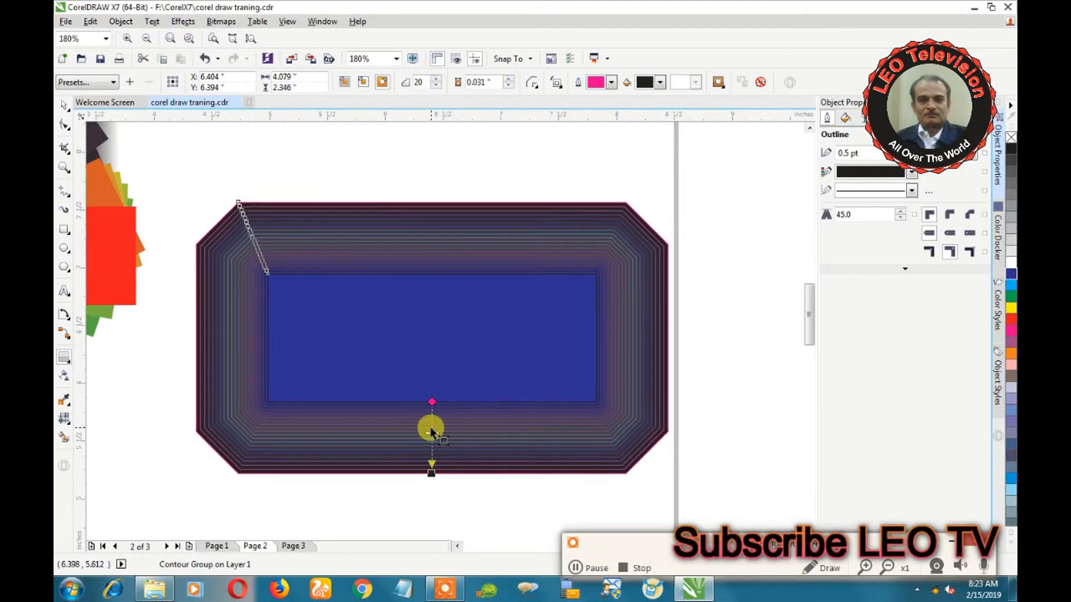
drag(430, 439, 430, 466)
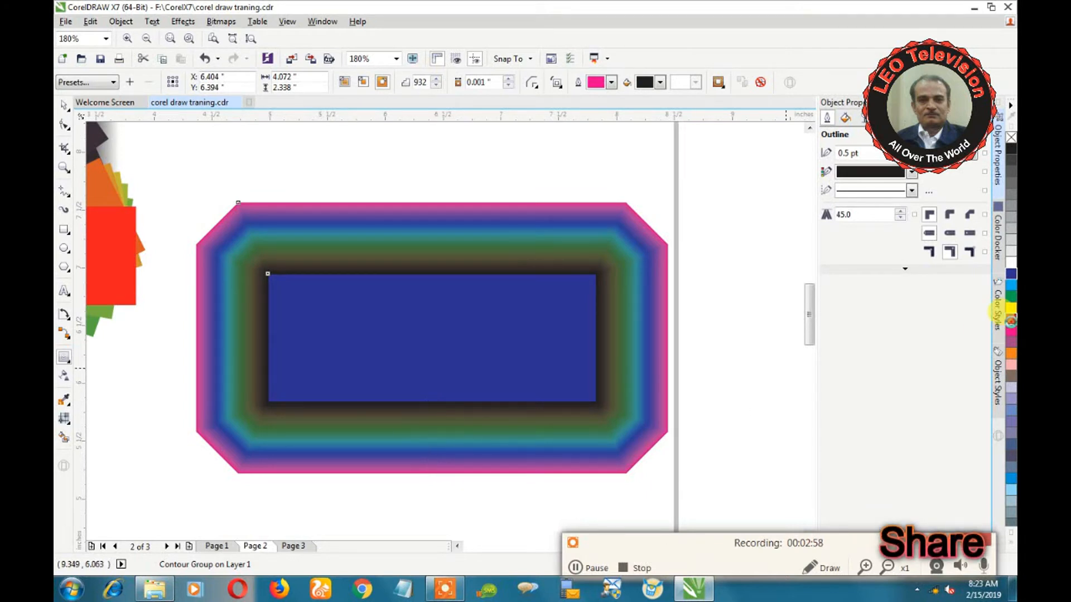
Step: Fill the inner rectangle yellow with a white outline, and set the contour's fill colour to pale lavender
click(1010, 322)
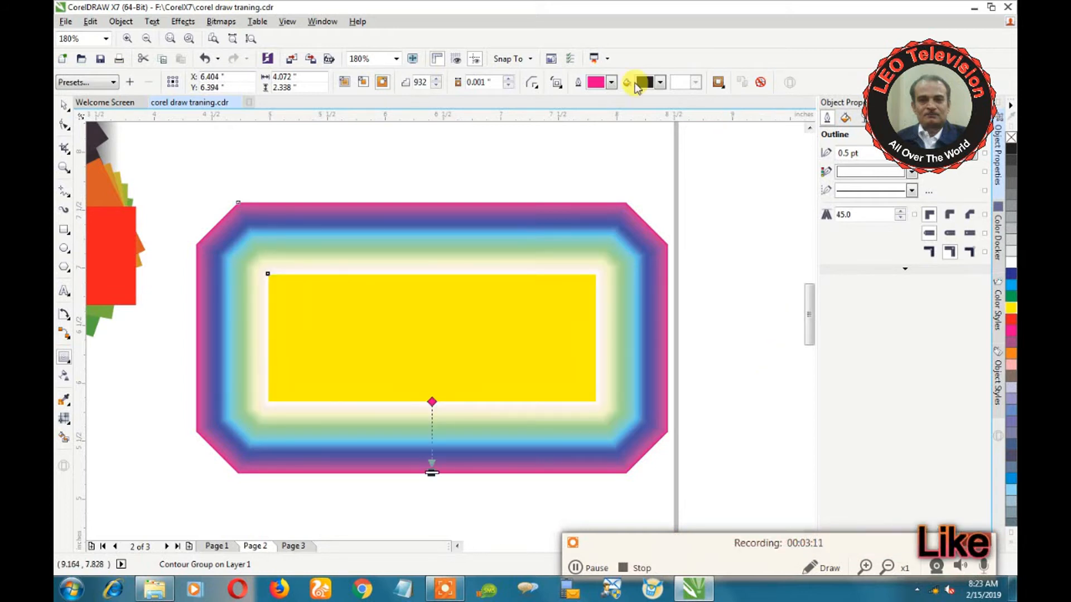
click(659, 83)
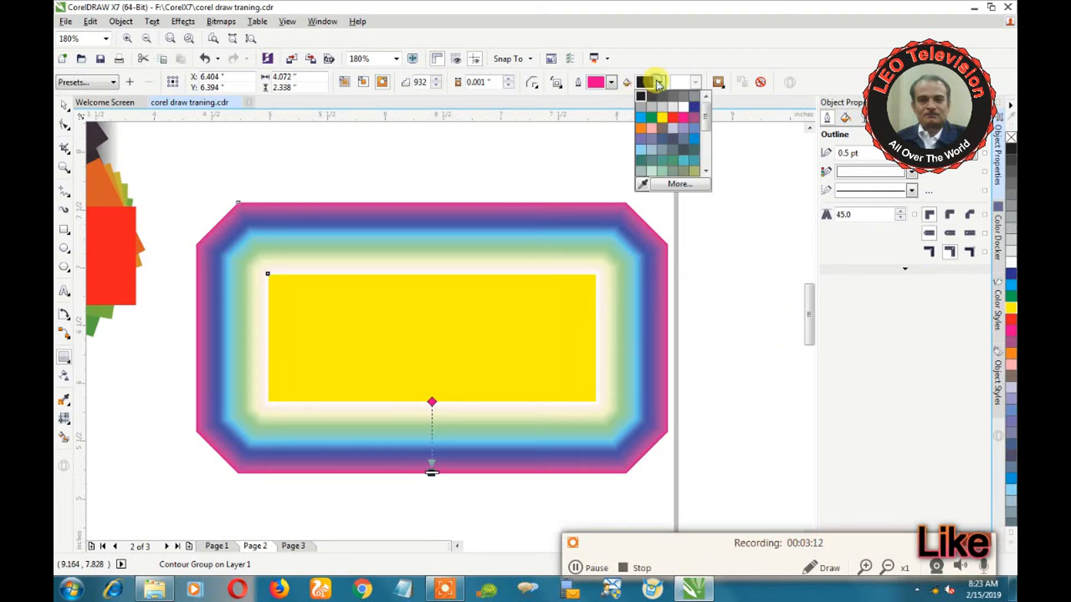
click(670, 131)
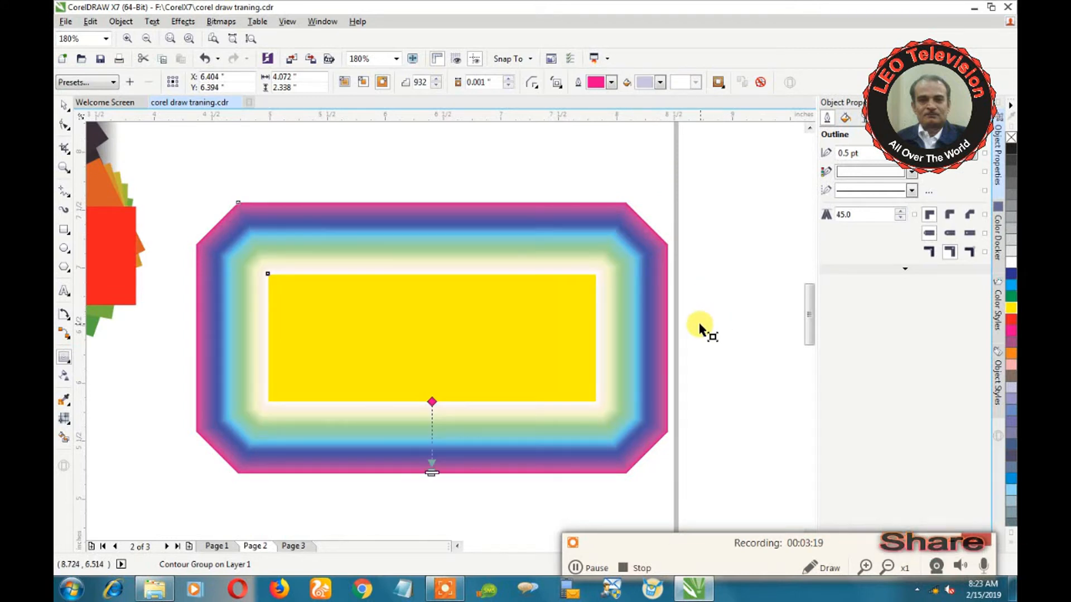
Step: Scale the group with the blend and dimensioned texture to about 52.4% and move it to the page's upper-left corner
scroll(700, 330, down, 5)
click(510, 210)
mouse_move(526, 221)
mouse_down()
mouse_move(621, 210)
mouse_move(611, 216)
mouse_up()
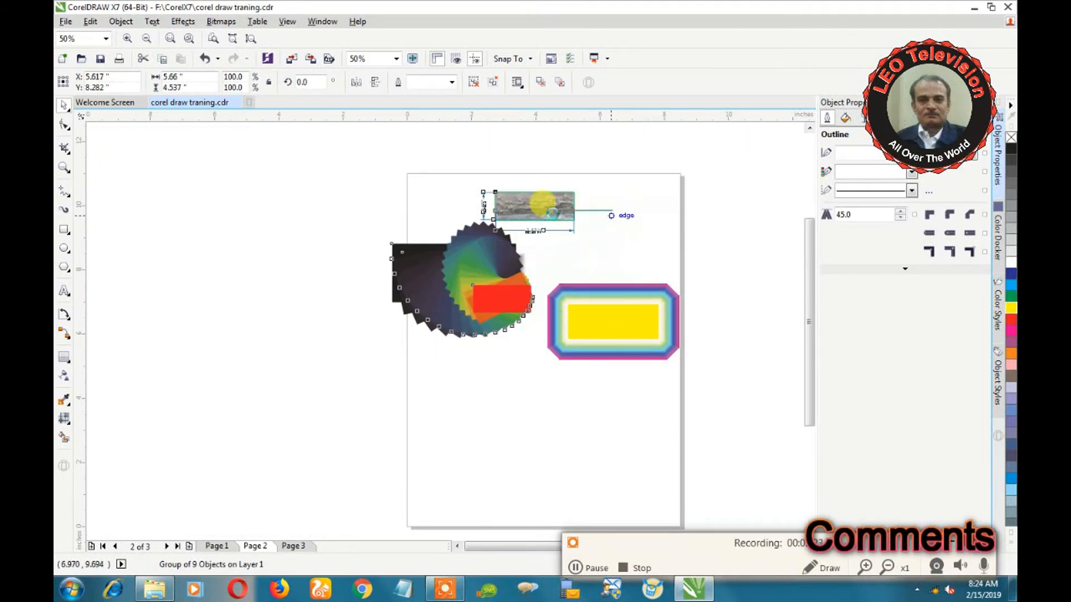
click(358, 180)
click(649, 207)
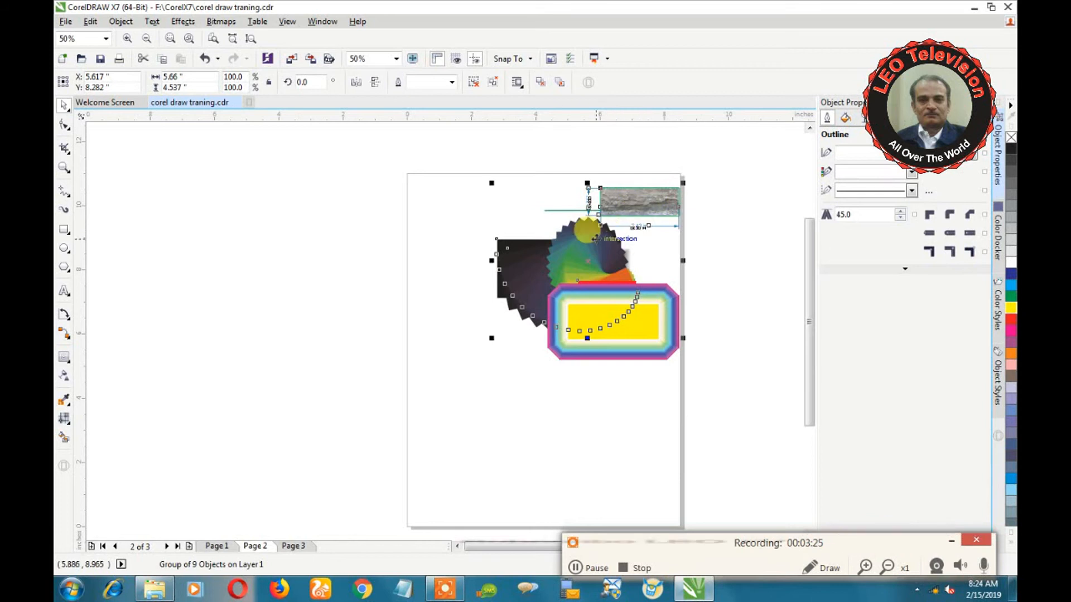
drag(683, 338, 621, 267)
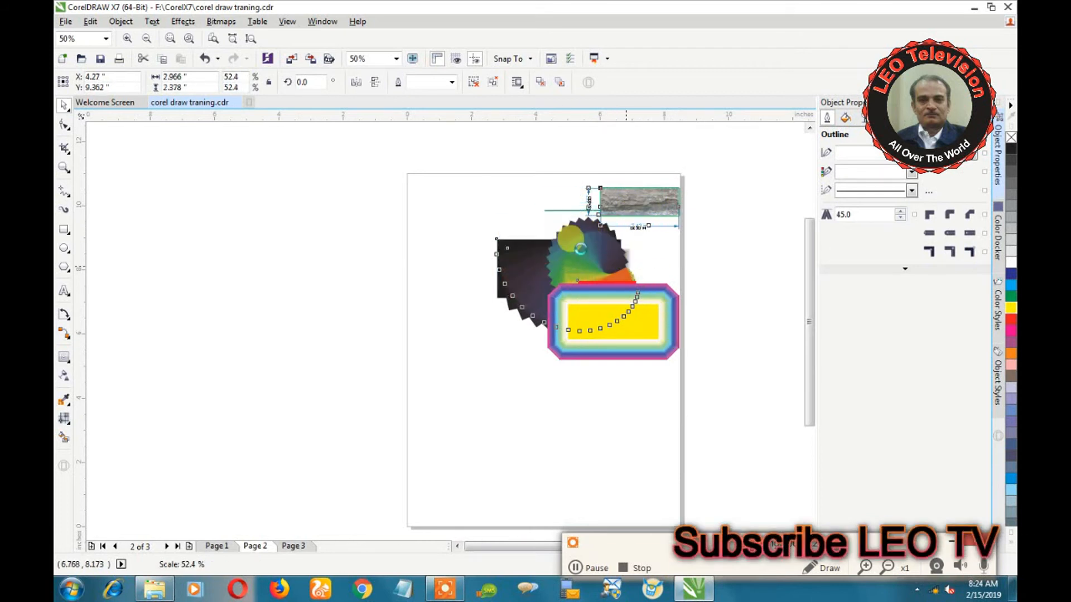
drag(555, 233, 475, 235)
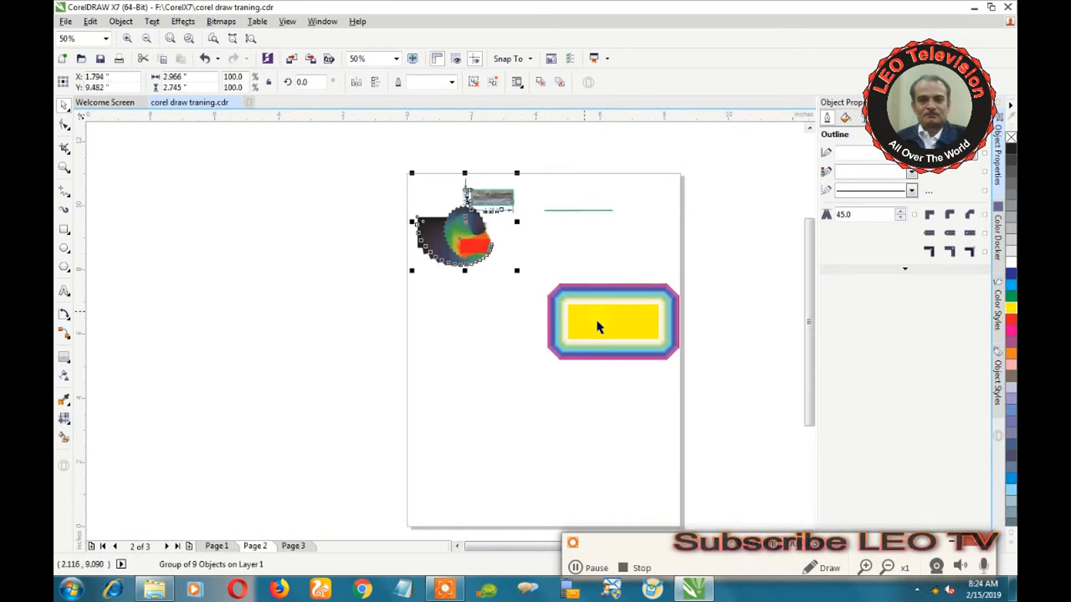
Step: Move the contoured rectangle higher on the page and scale it down slightly
click(596, 318)
drag(722, 261, 524, 391)
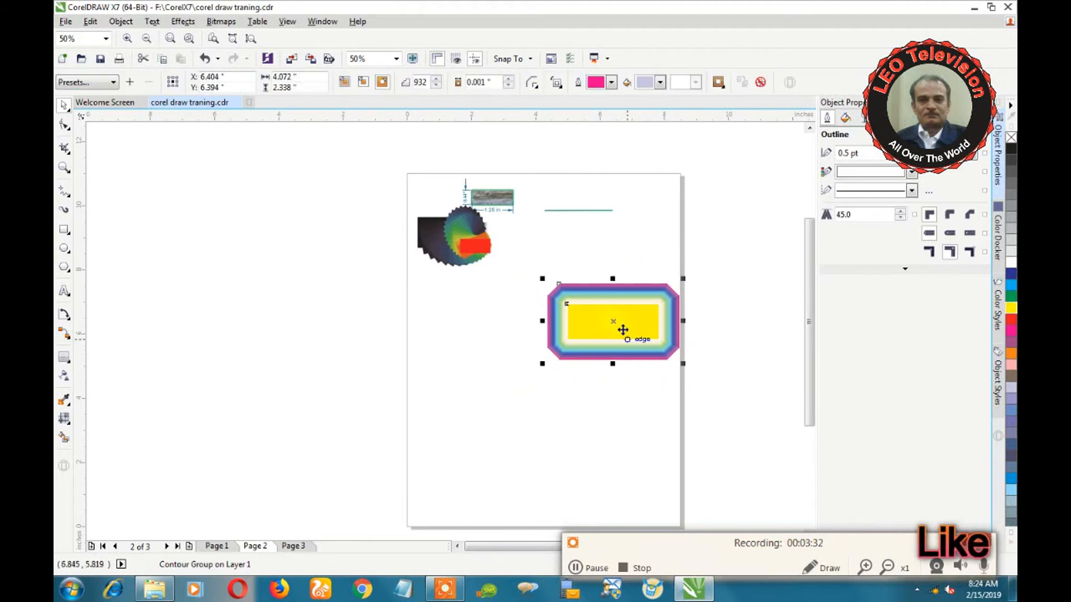
drag(616, 323, 603, 274)
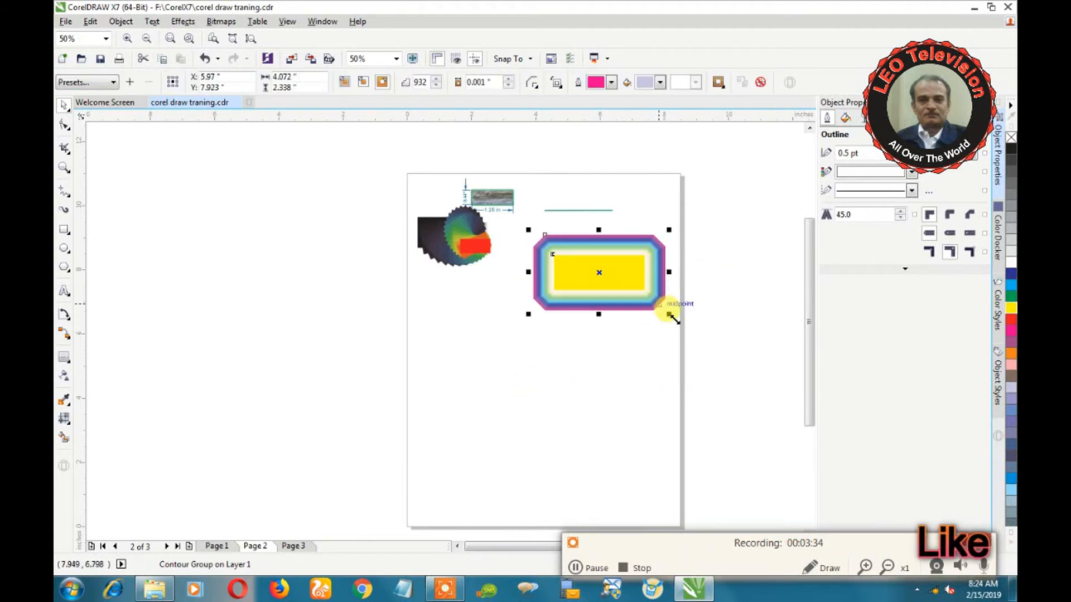
drag(671, 316, 634, 358)
click(632, 359)
Step: Try moving the contoured rectangle down the page, undo that move, and enlarge the contour group to about 4.376 by 2.457 inches
drag(592, 273, 575, 377)
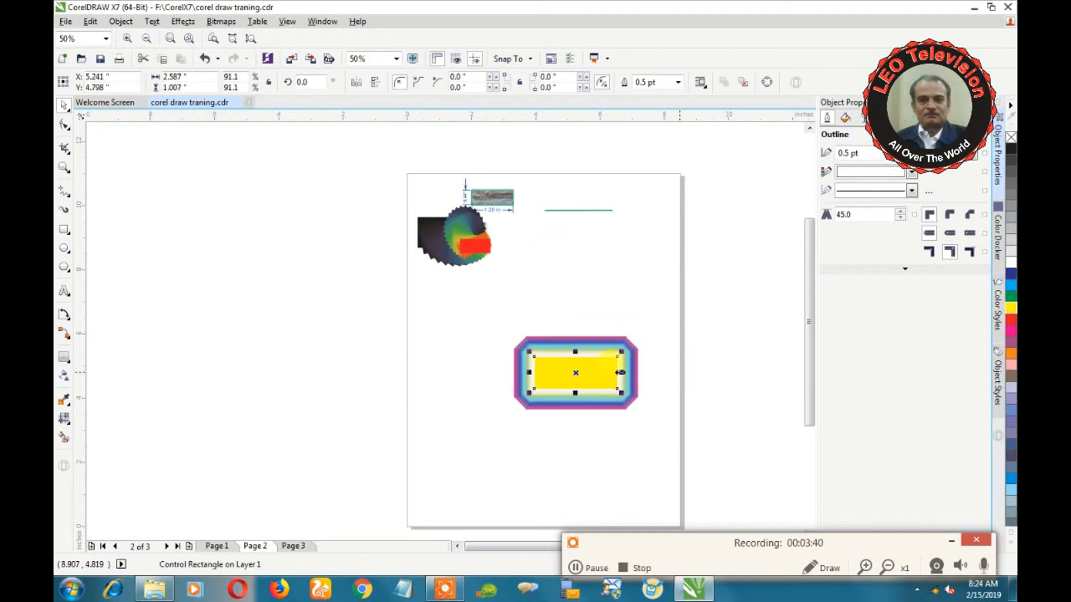
key(ctrl+z)
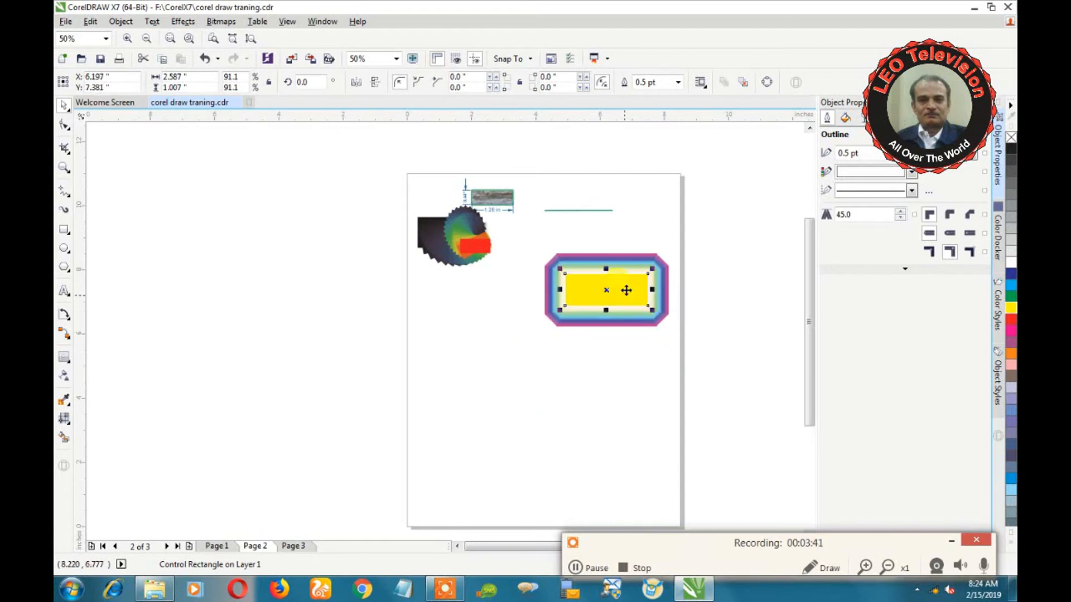
click(642, 259)
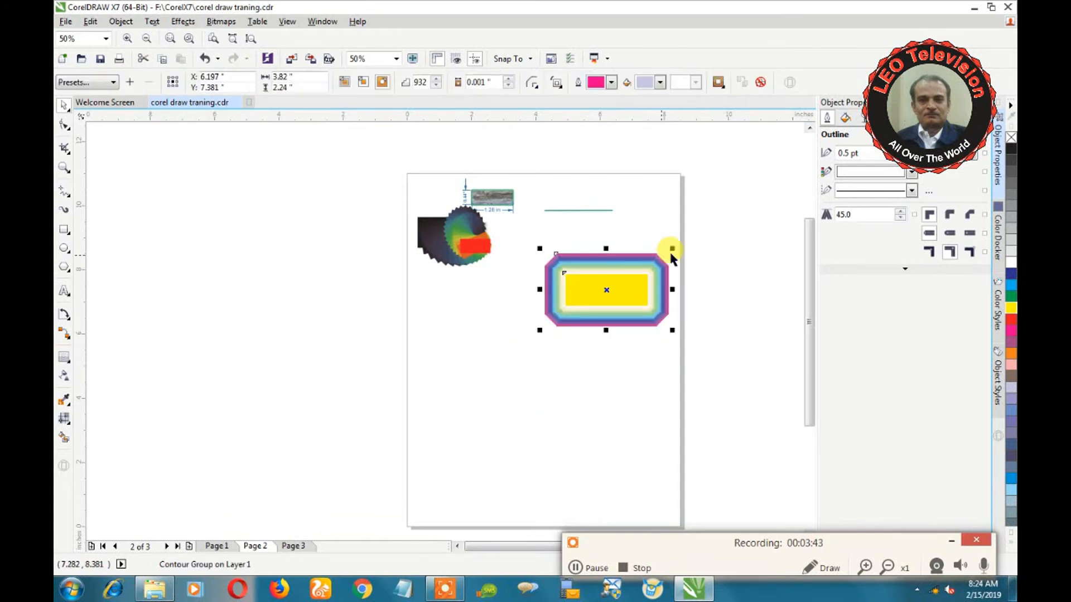
drag(674, 250, 694, 237)
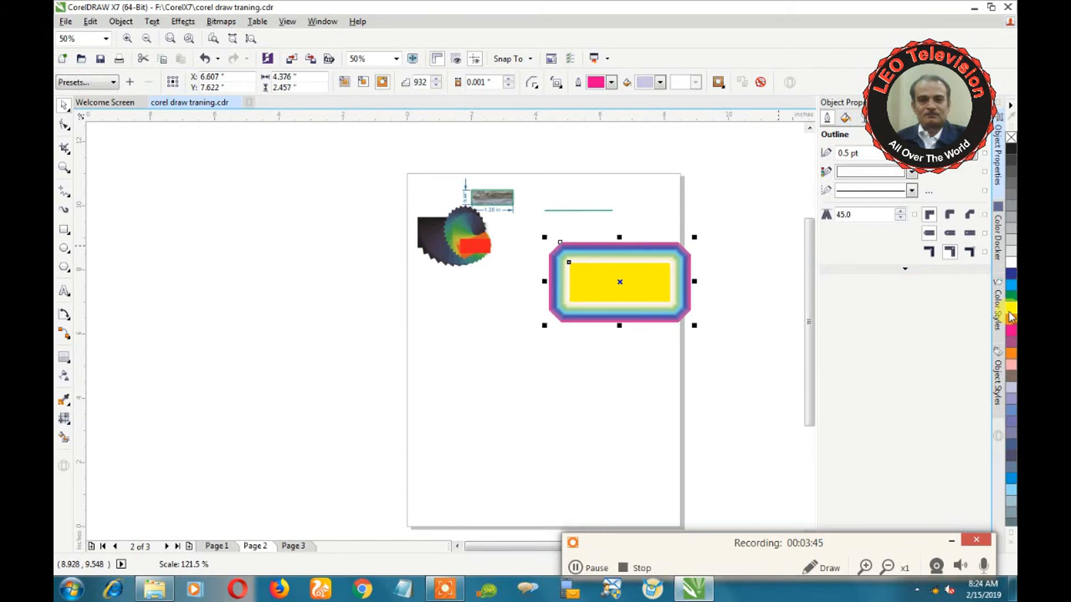
Step: Try light blue as the inner rectangle's fill, and change the fill to green
click(1009, 285)
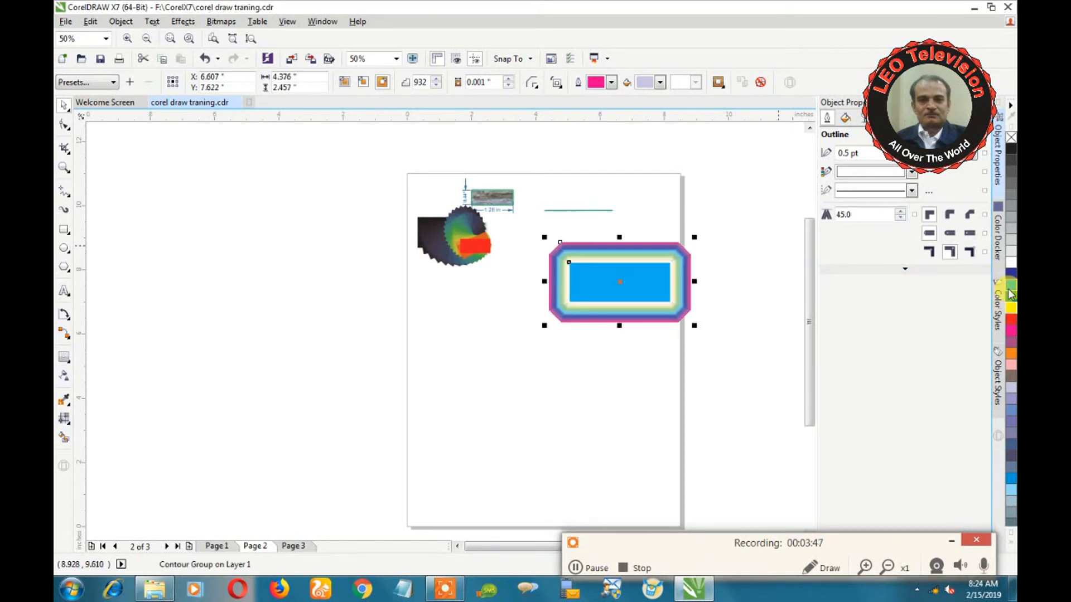
click(626, 268)
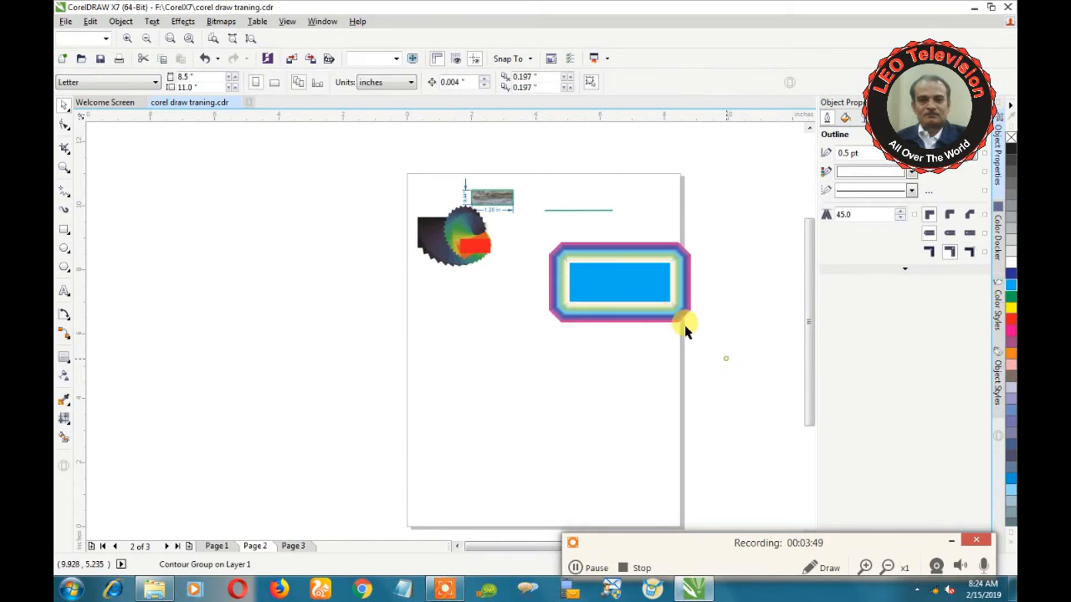
click(1009, 297)
click(747, 282)
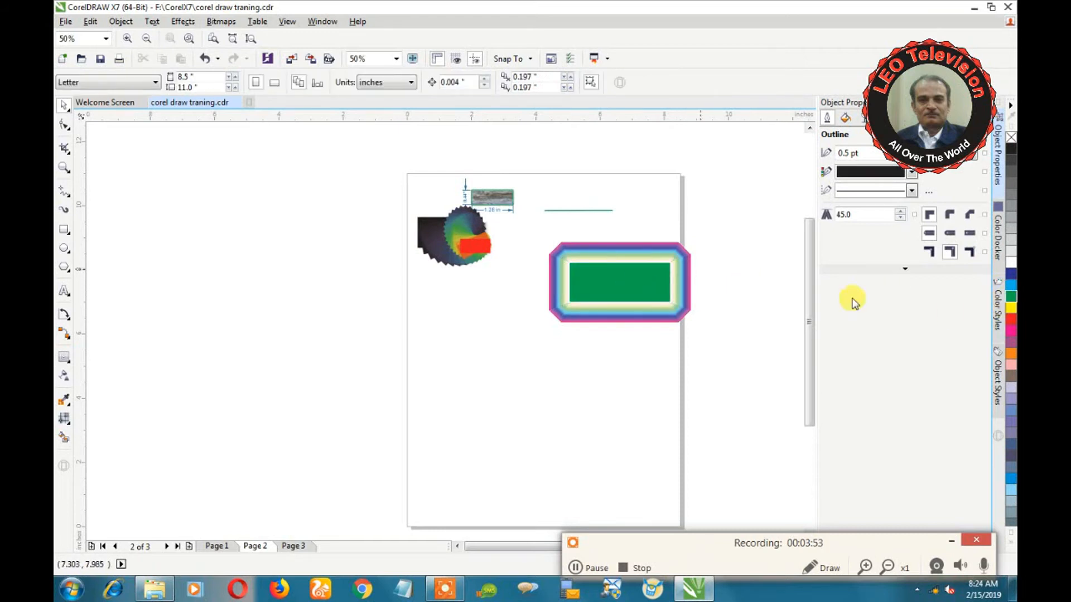
Step: Set the contoured rectangle's outline to dark blue and scale the contour group down to about 3.246 by 2.017 inches
click(1010, 267)
click(561, 371)
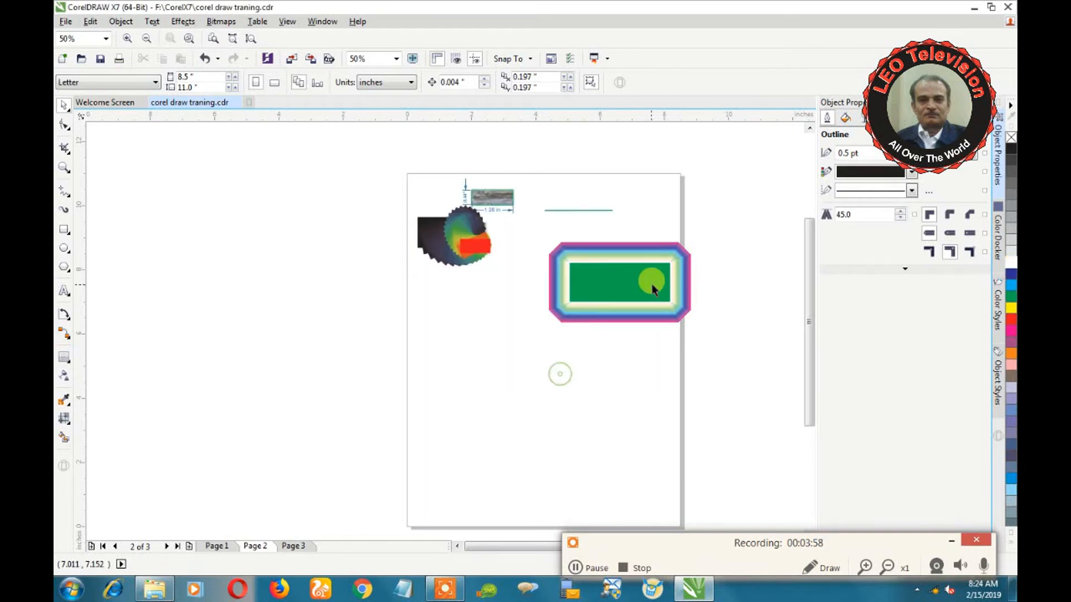
click(641, 290)
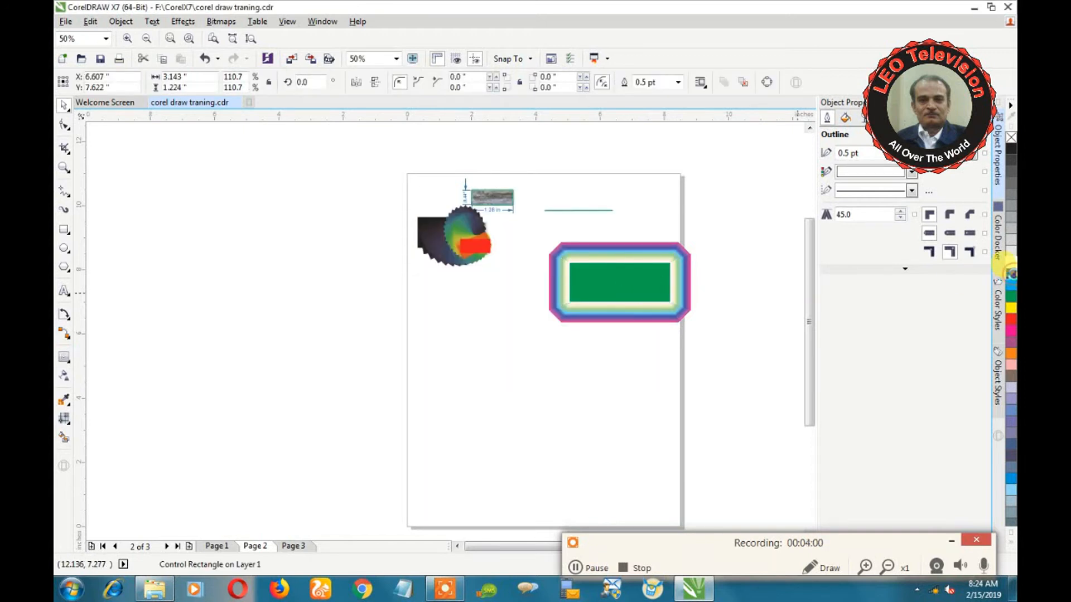
click(1011, 274)
click(575, 406)
drag(703, 338, 641, 289)
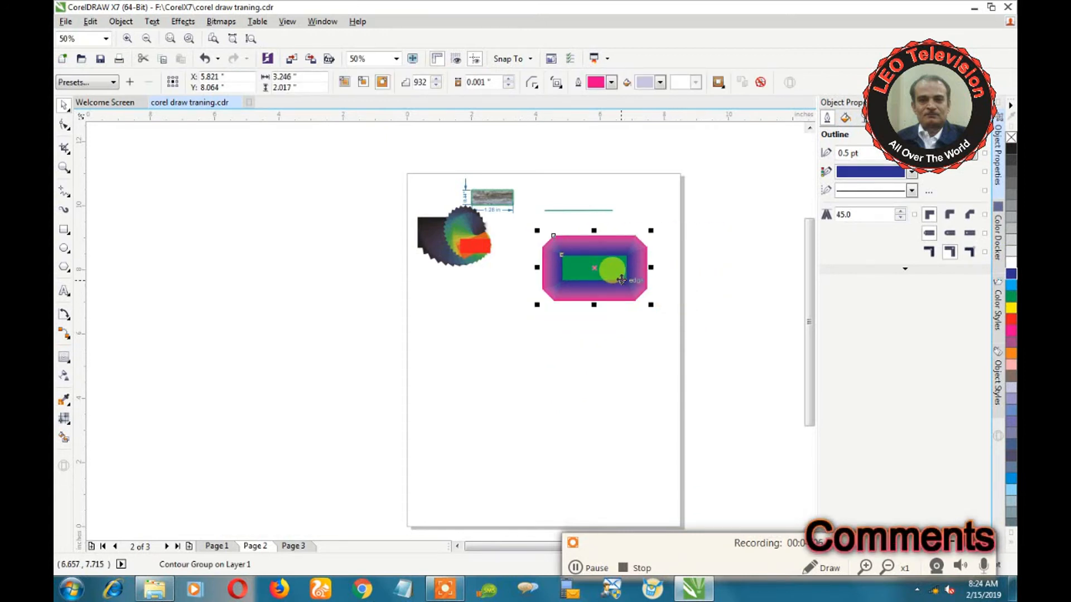
click(518, 360)
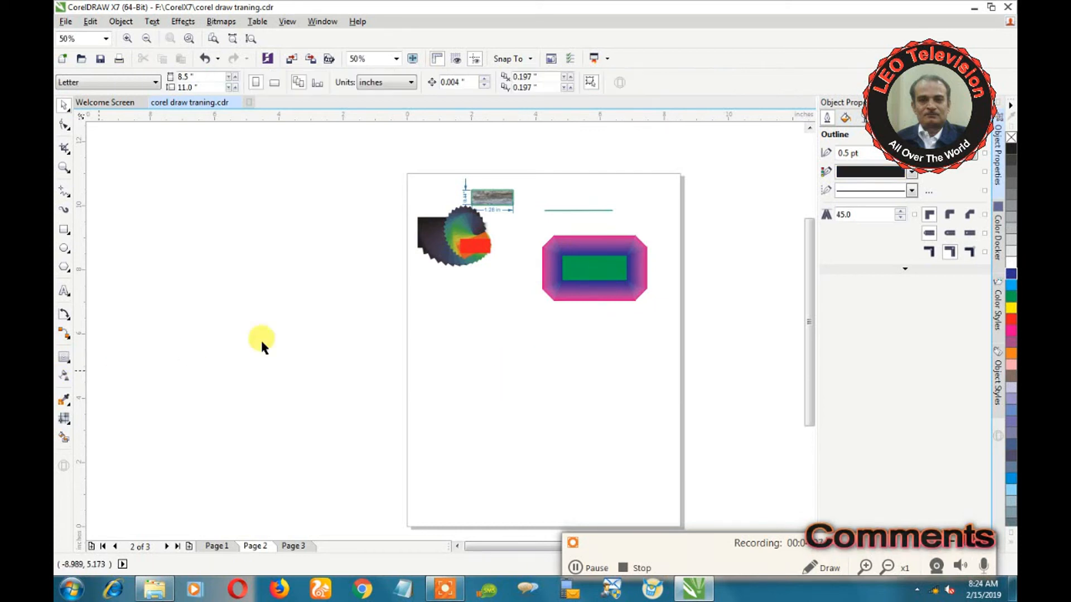
Step: Draw a rectangle about 4.354 by 1.604 inches on the page below the contoured rectangle
click(64, 229)
drag(421, 360, 562, 413)
key(z)
drag(341, 325, 652, 443)
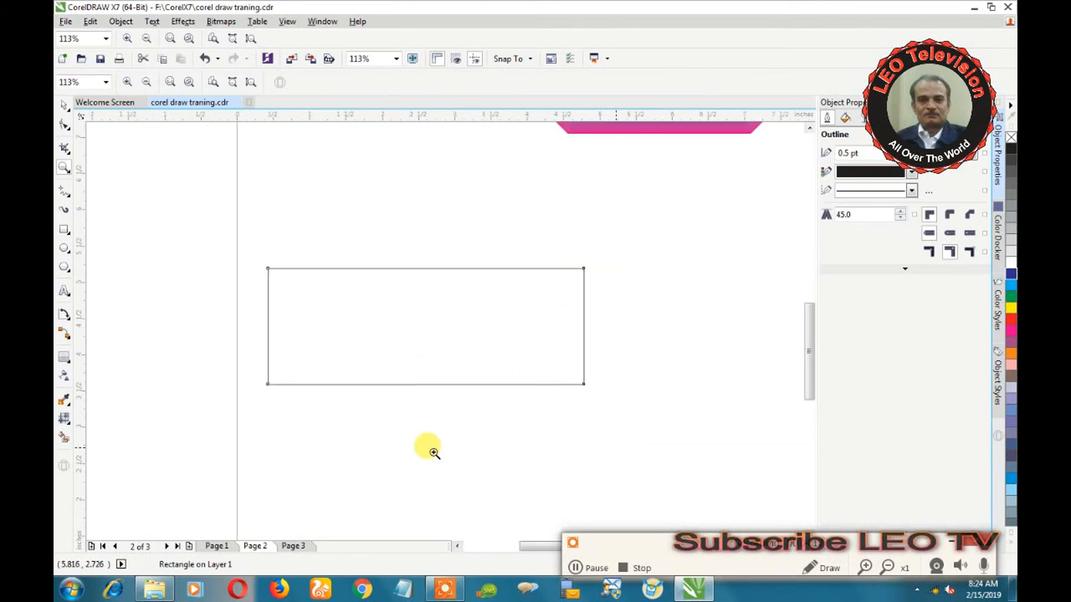
Step: Apply an envelope to the new rectangle, bend its upper edge down into a curve, and fill it with green
click(64, 357)
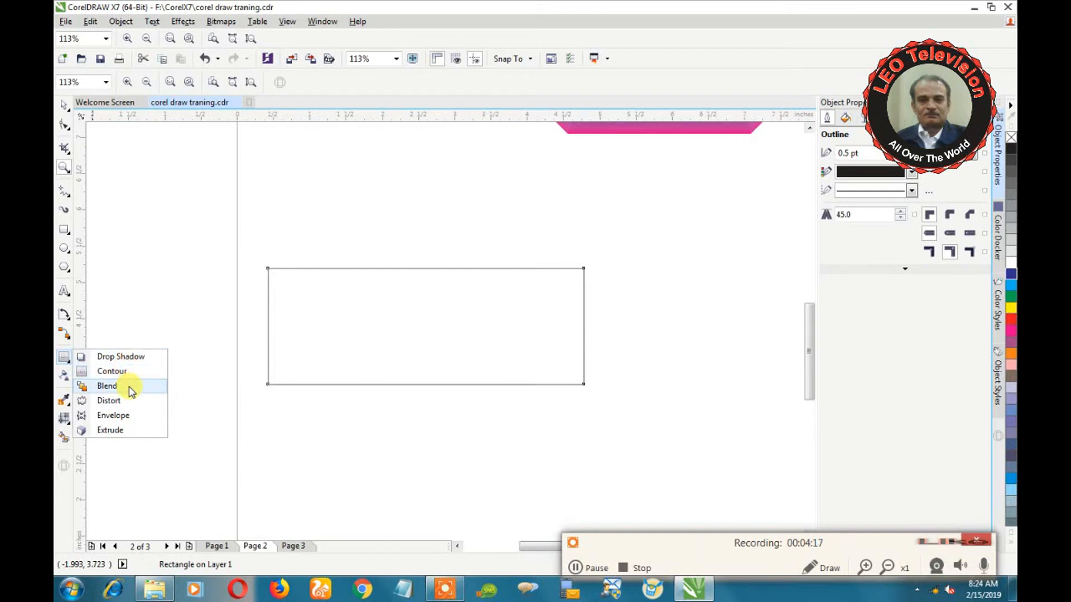
click(113, 416)
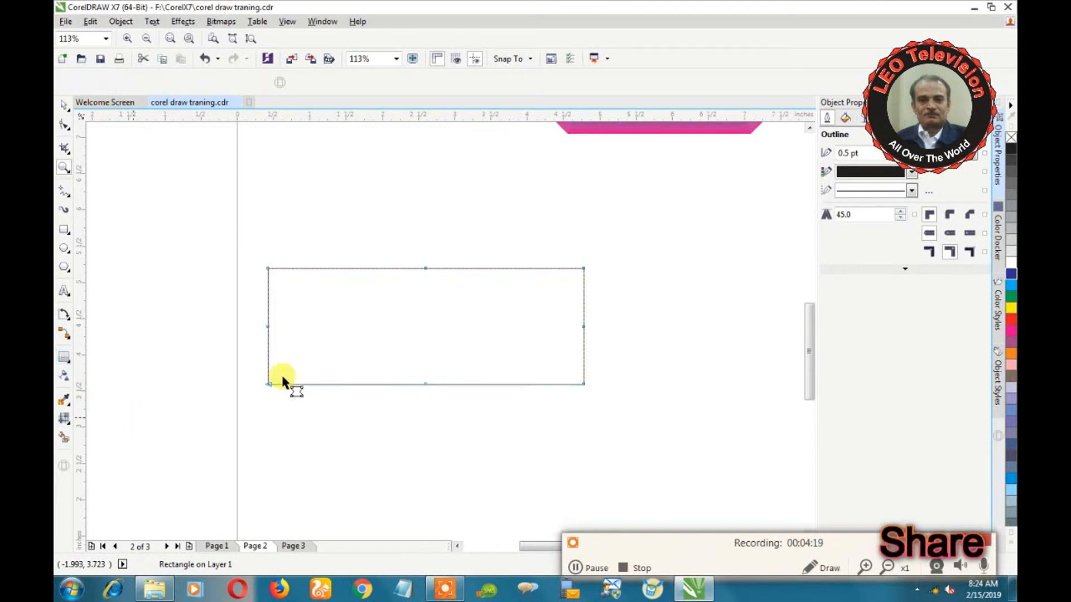
drag(405, 319, 452, 369)
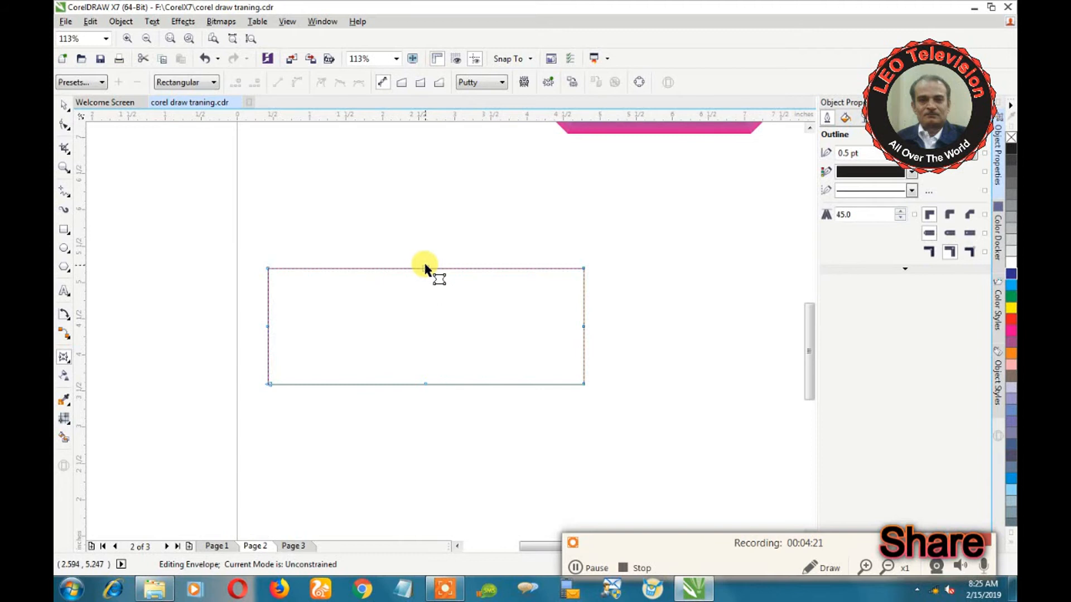
drag(426, 269, 479, 309)
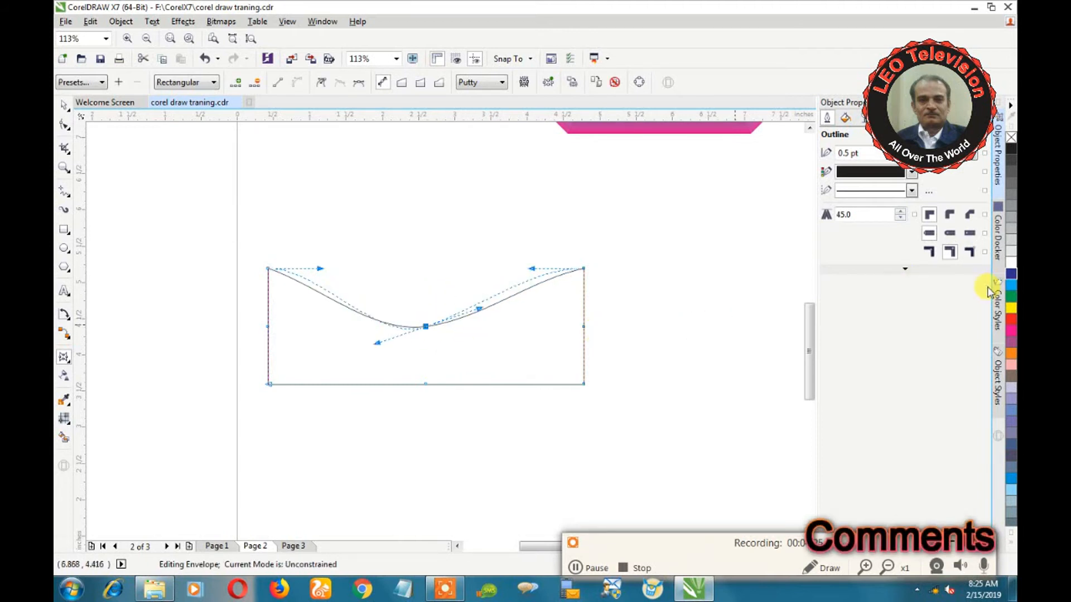
click(1010, 298)
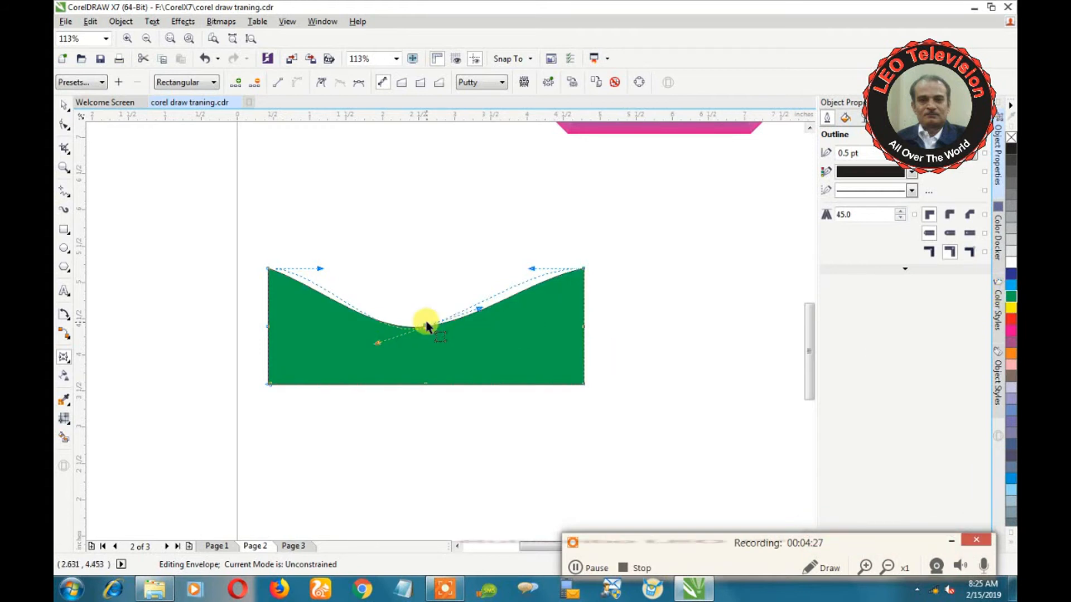
drag(481, 309, 481, 353)
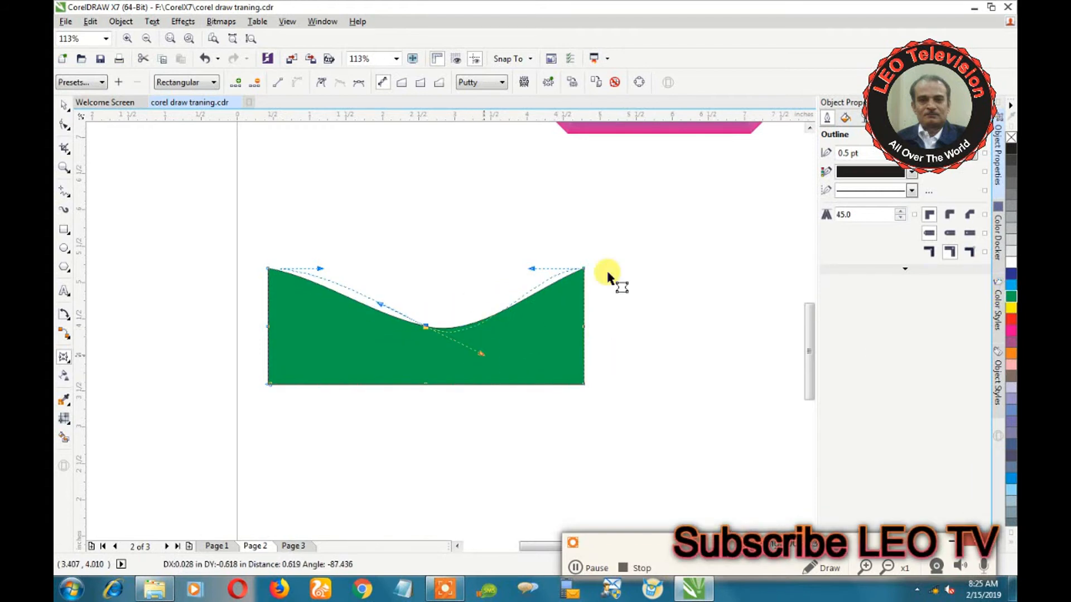
Step: Set the envelope's mapping mode to Horizontal and return the upper-middle node to straighten the rectangle's upper edge
click(502, 82)
click(502, 100)
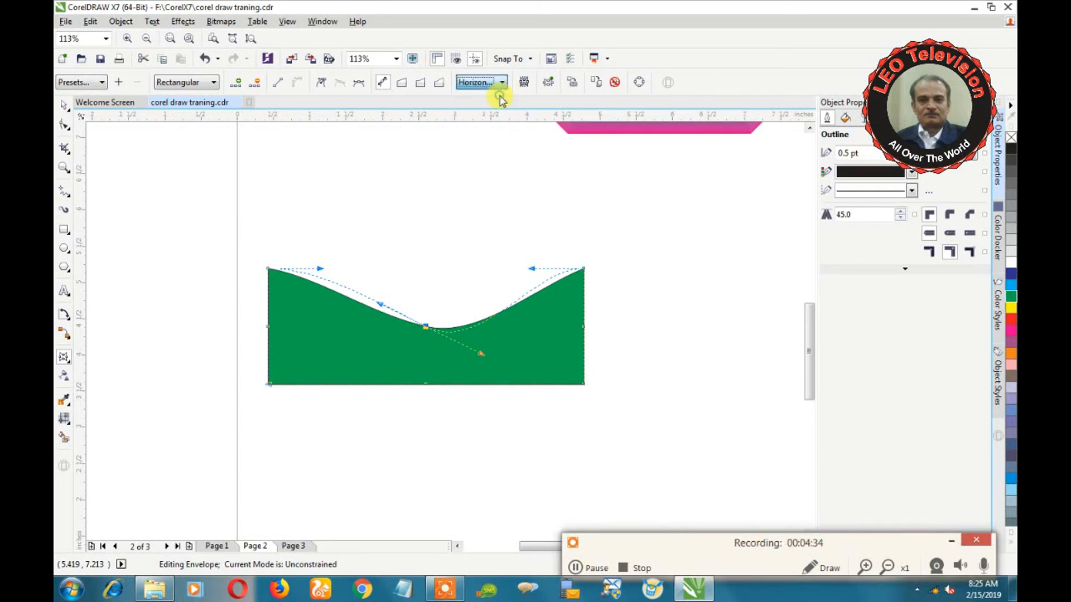
drag(426, 327, 429, 279)
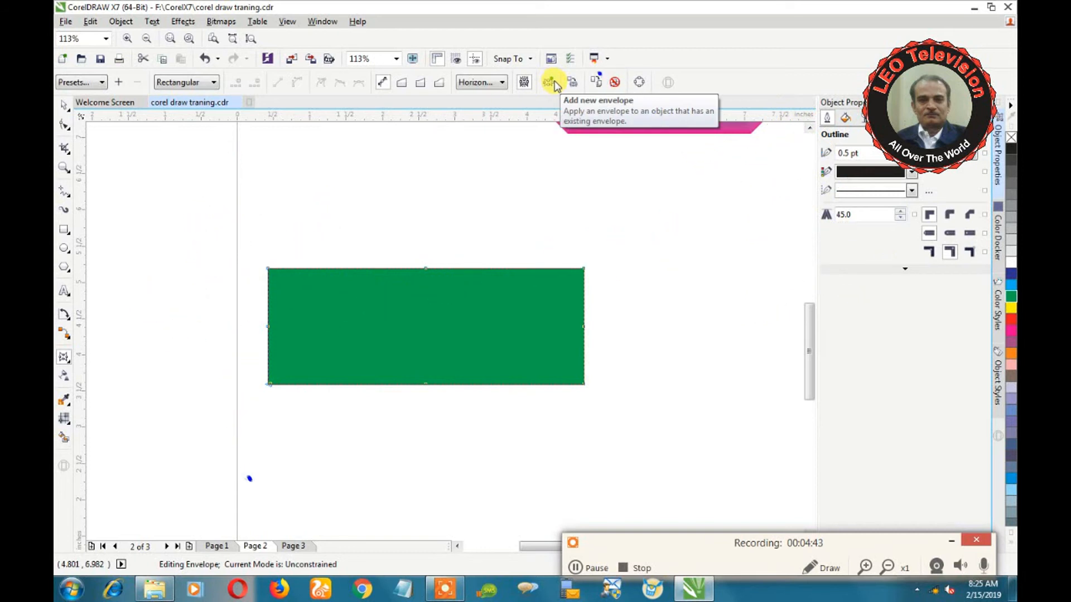
Step: Try adding new envelopes that bend the green rectangle's upper and right edges, and clear the envelope
click(552, 82)
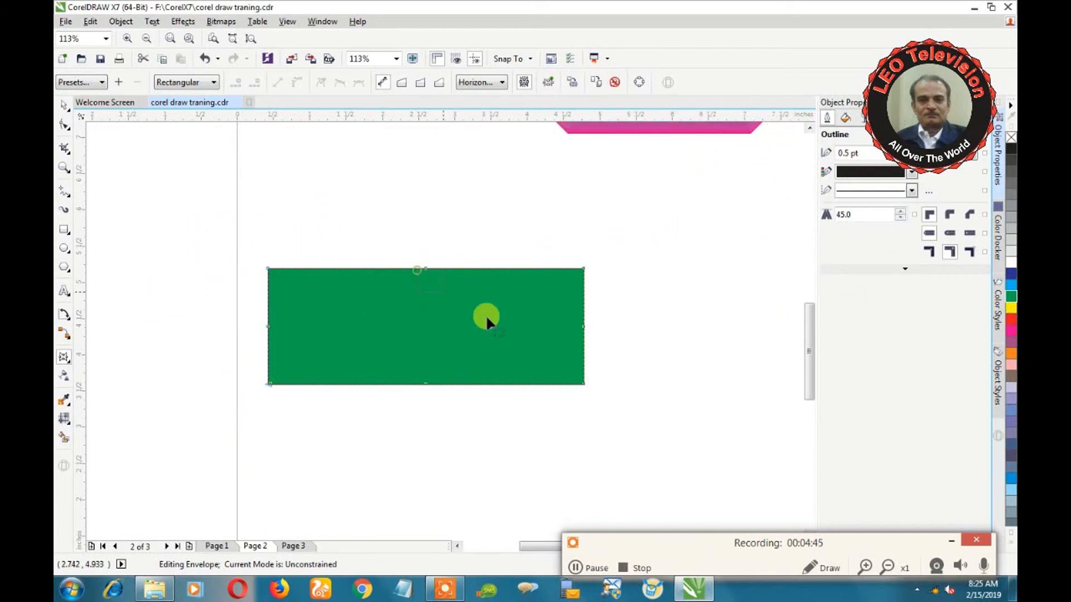
drag(426, 267, 481, 342)
click(552, 83)
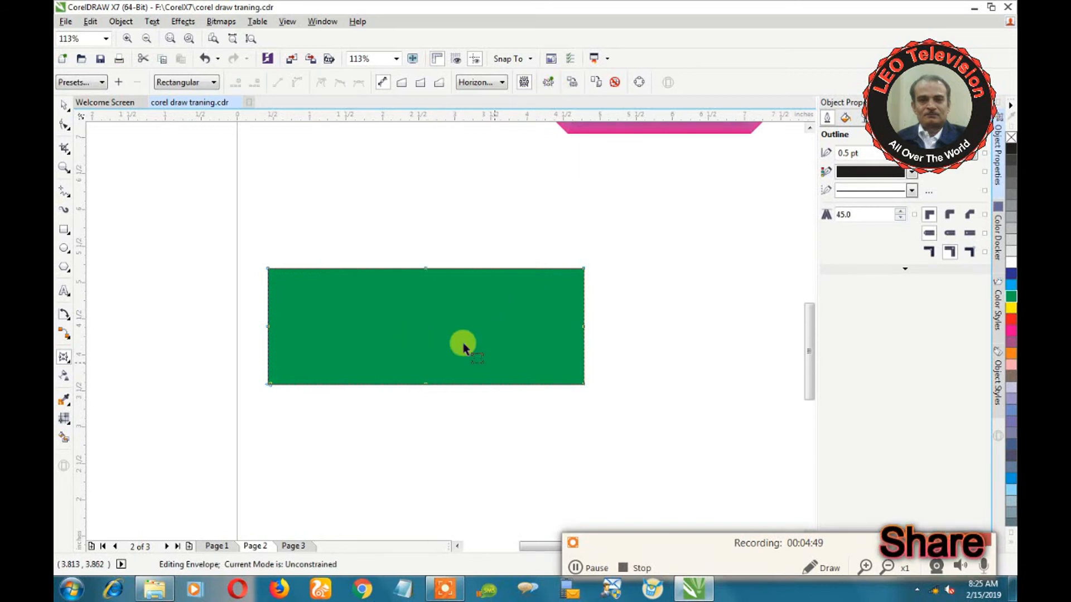
drag(585, 300, 436, 297)
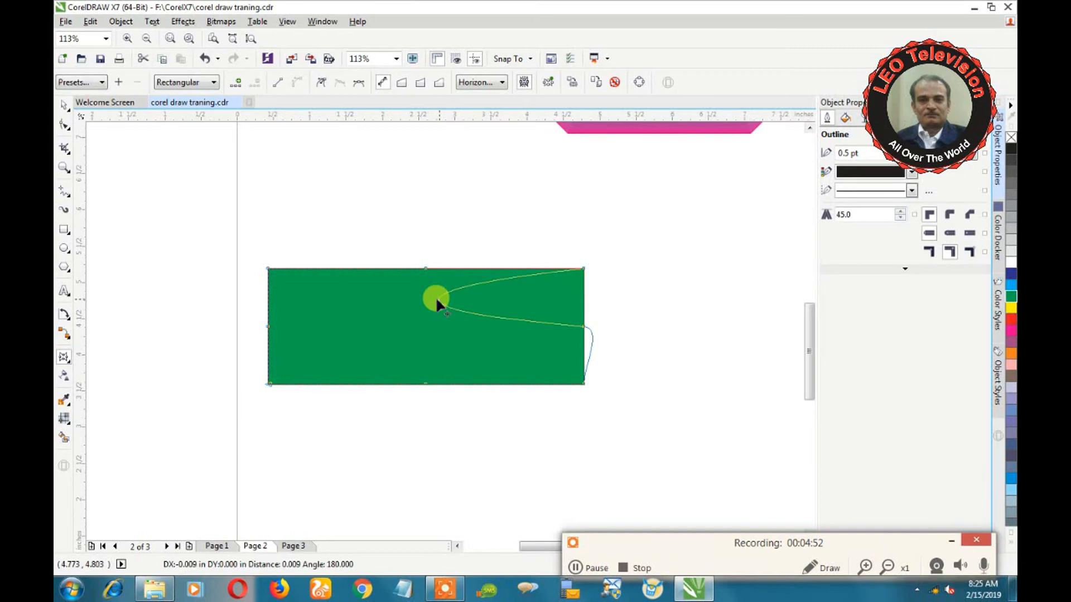
click(615, 84)
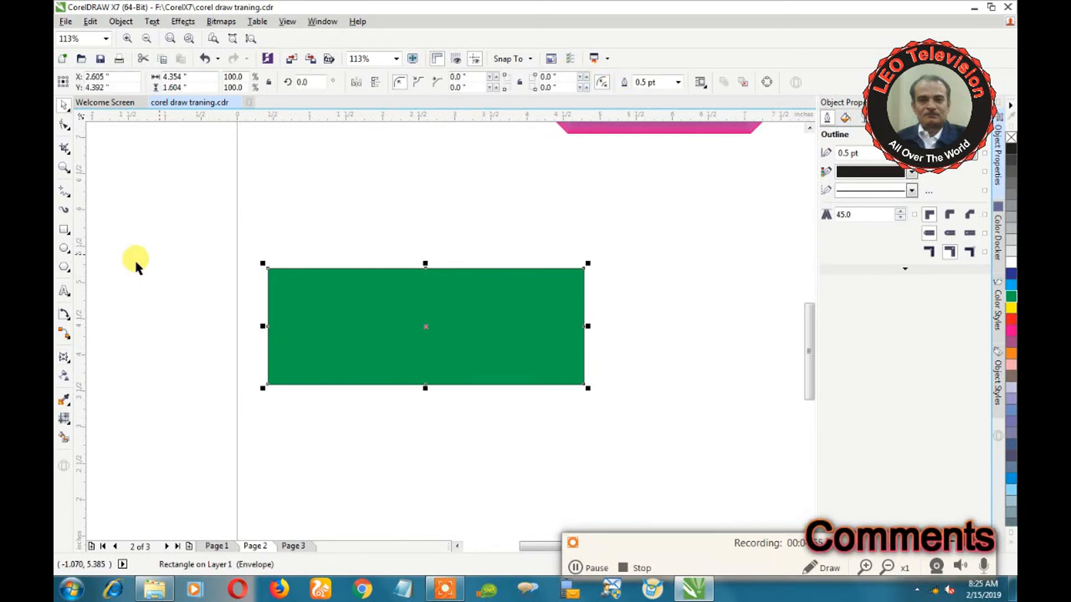
Step: Extrude the green rectangle down to the right with its vanishing point at about 1.355, -1.656 inches and a depth of 99
click(67, 360)
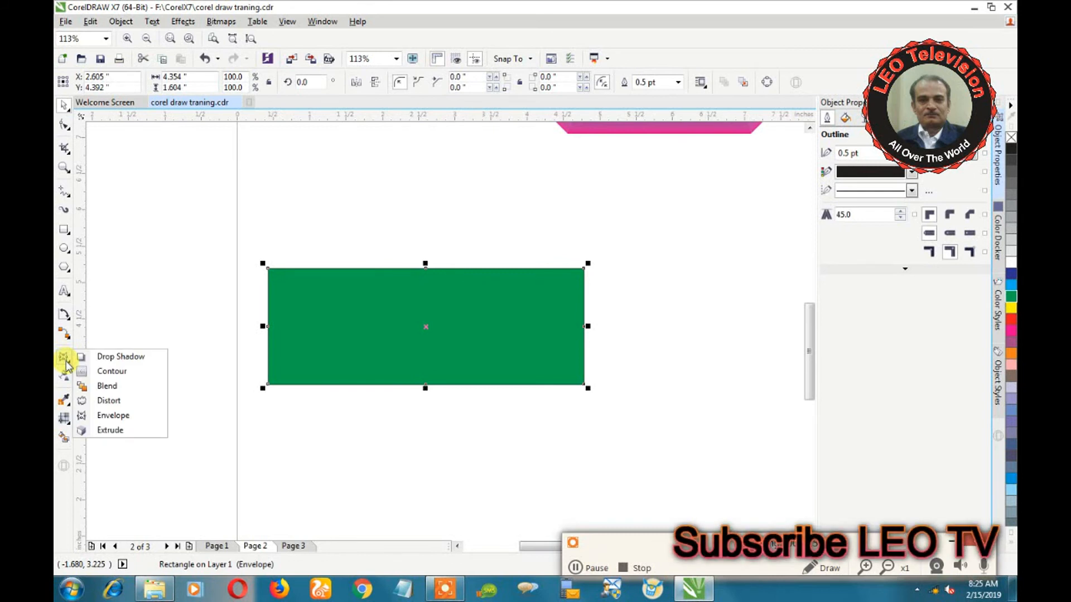
click(89, 371)
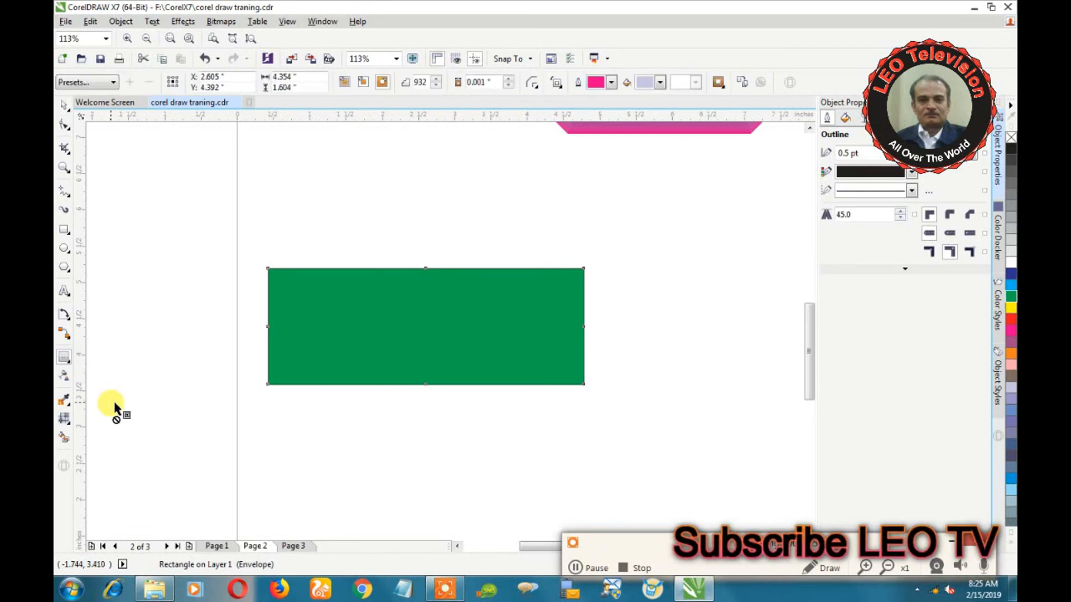
click(73, 362)
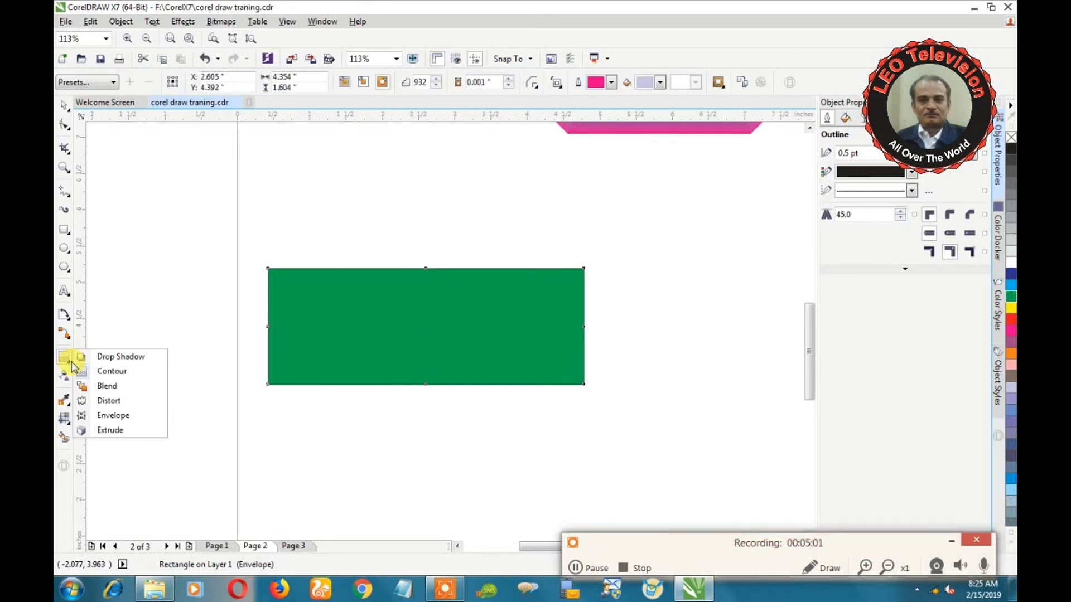
click(110, 430)
drag(347, 282, 524, 446)
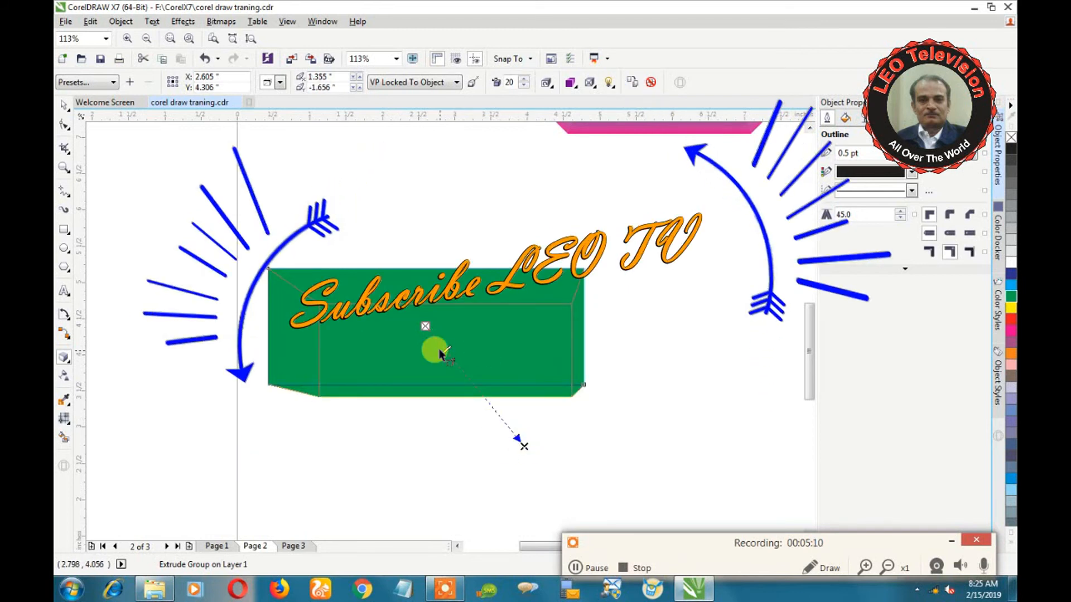
drag(445, 350, 516, 439)
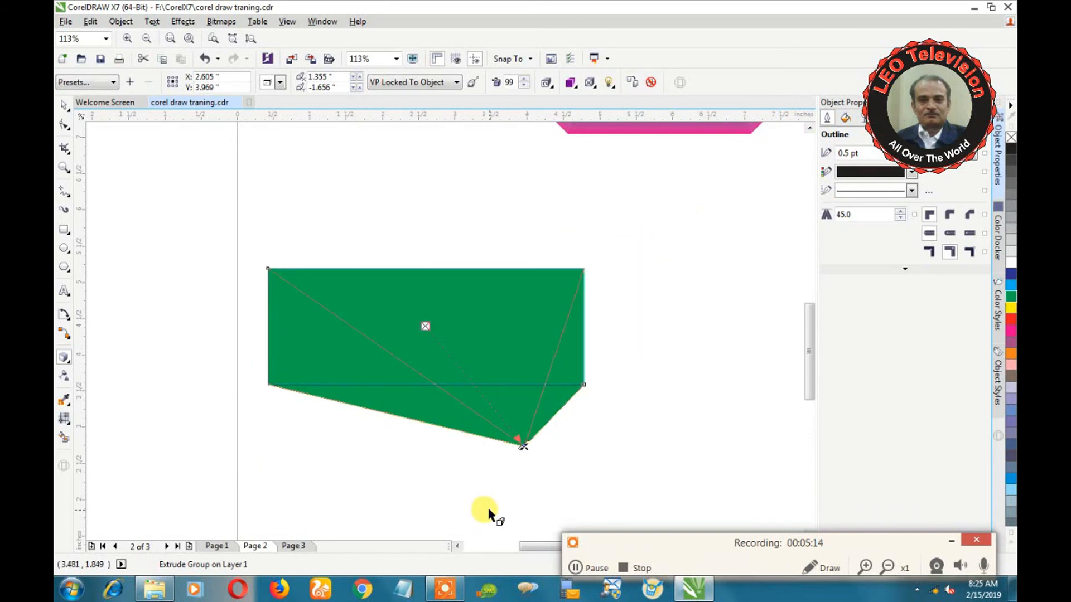
Step: Fill the extruded rectangle with red and shade its extruded sides from red to white
click(1010, 320)
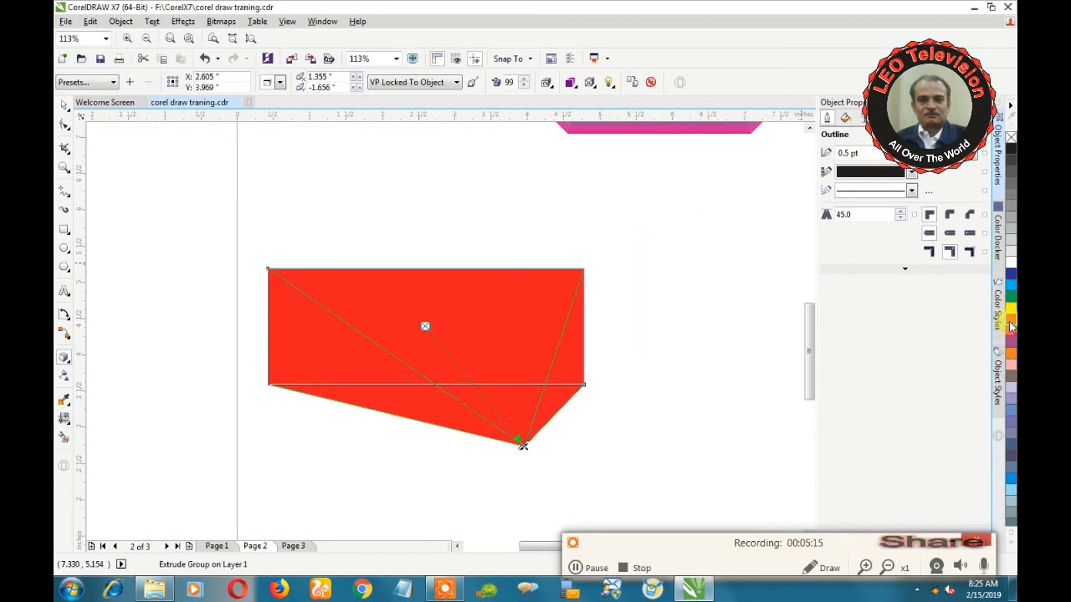
click(570, 84)
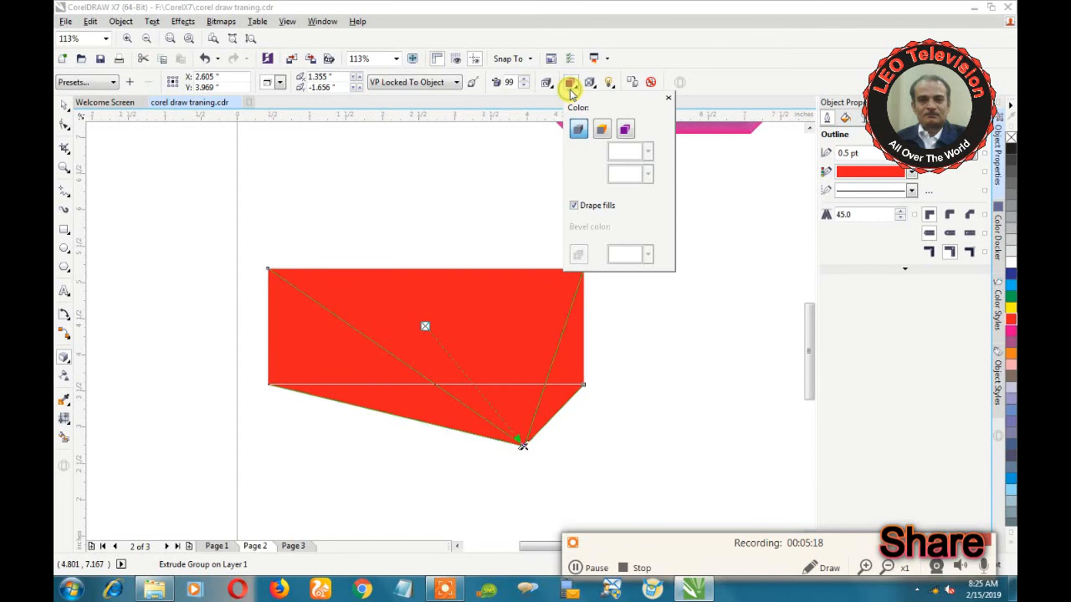
click(601, 130)
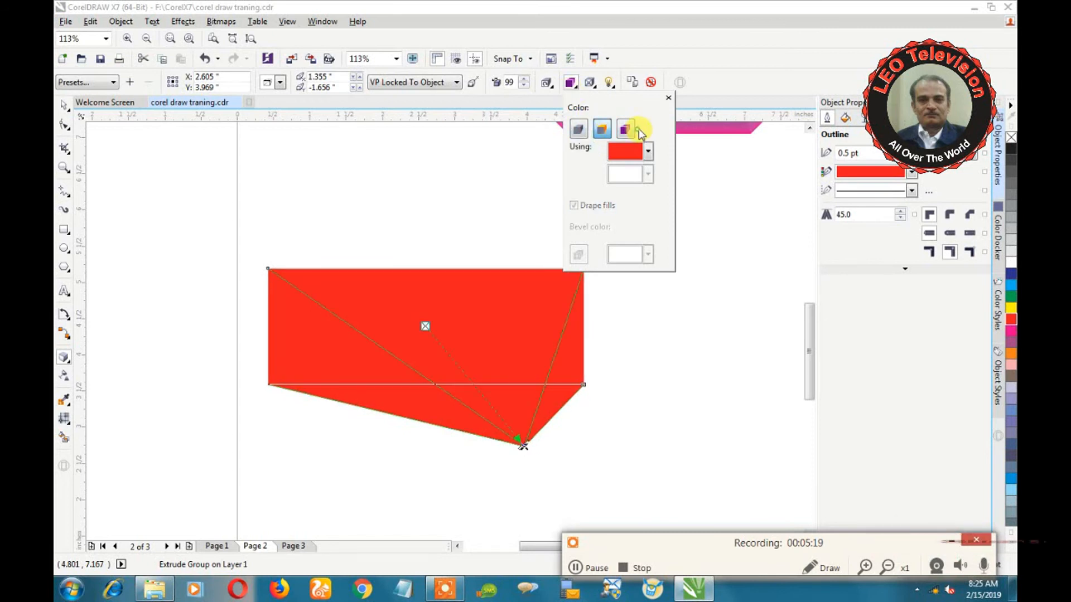
click(625, 129)
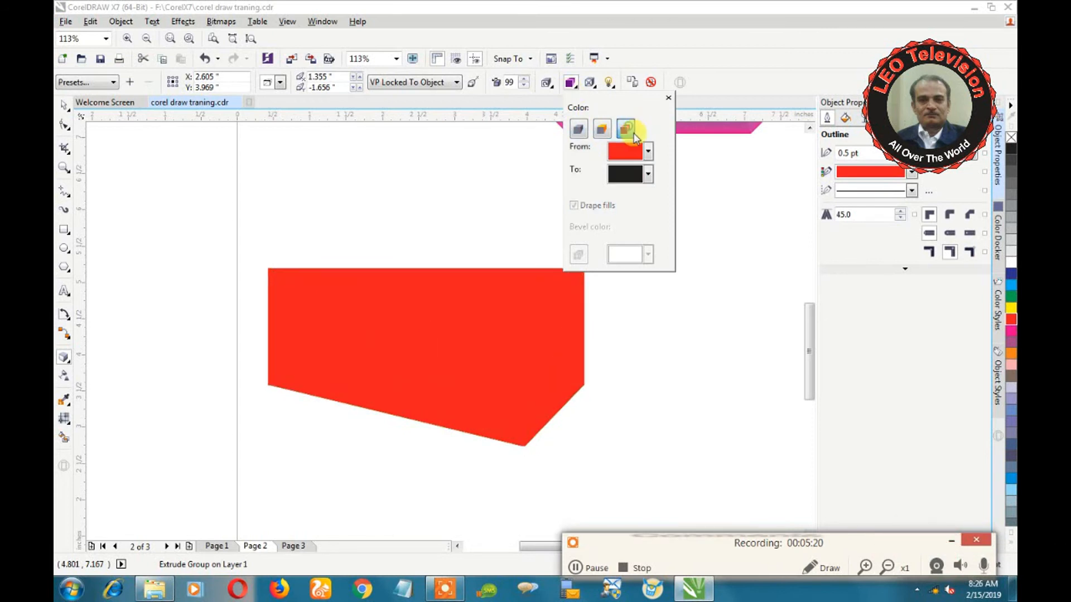
click(648, 174)
click(655, 207)
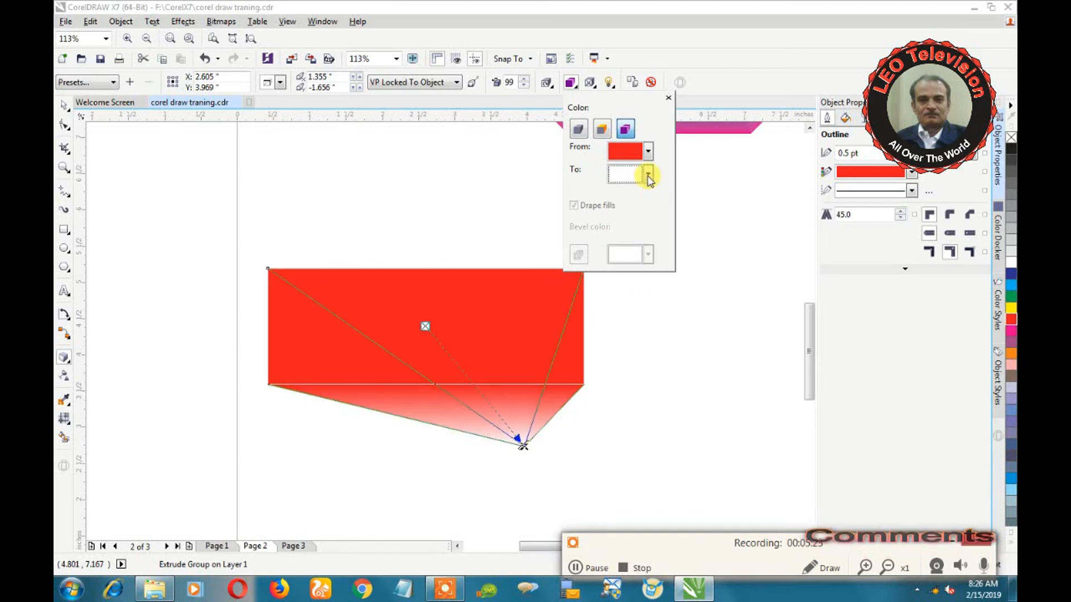
click(519, 162)
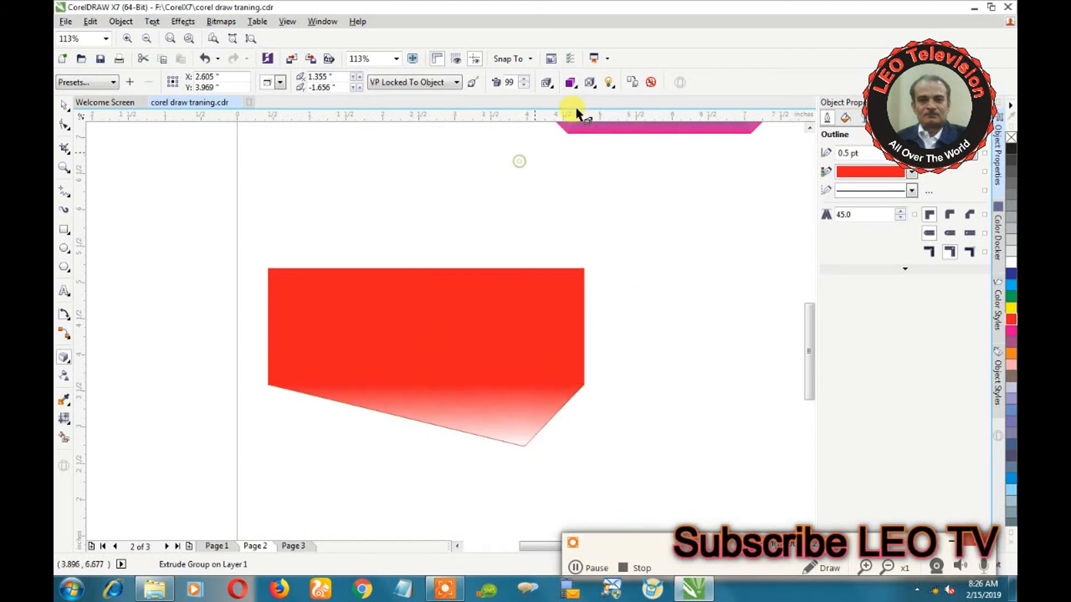
Step: Turn on extrusion lights 2, 3 and 1, moving light 2 to the centre of the lighting cube's front face
click(535, 315)
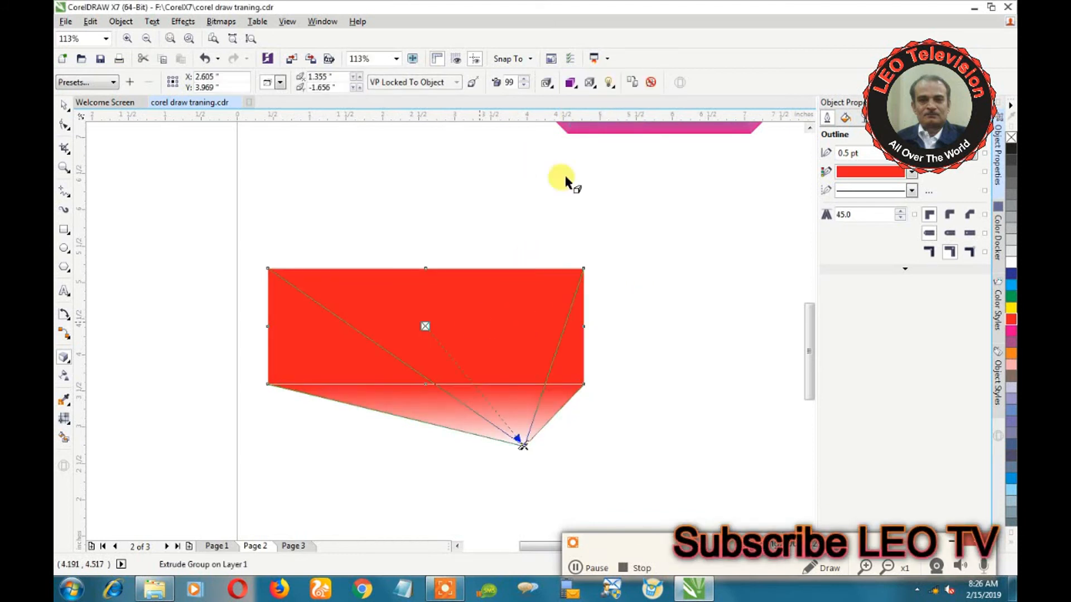
click(609, 84)
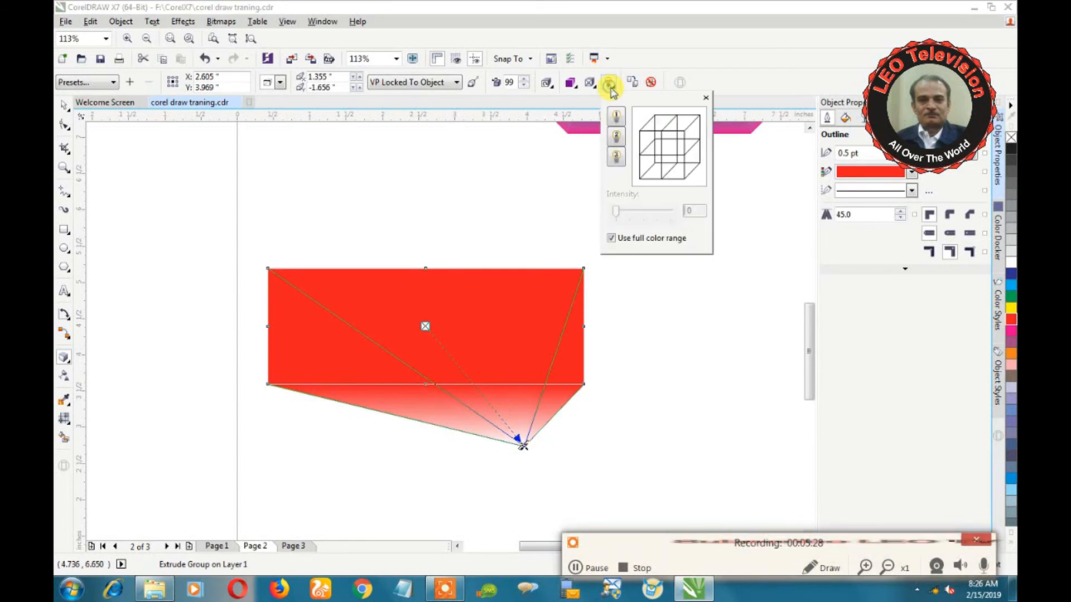
click(617, 137)
click(669, 152)
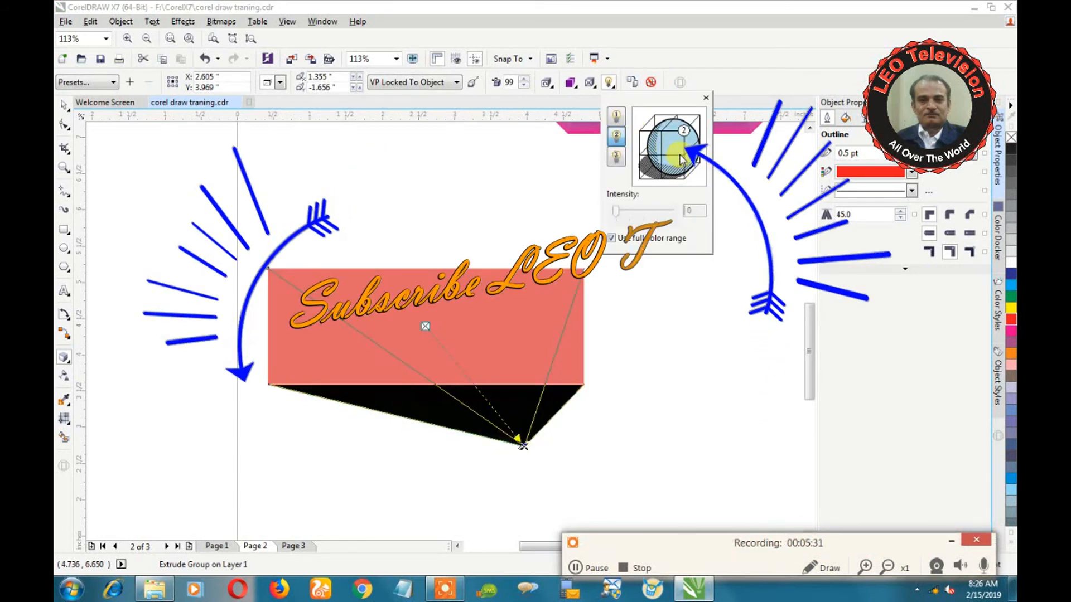
drag(683, 132, 661, 154)
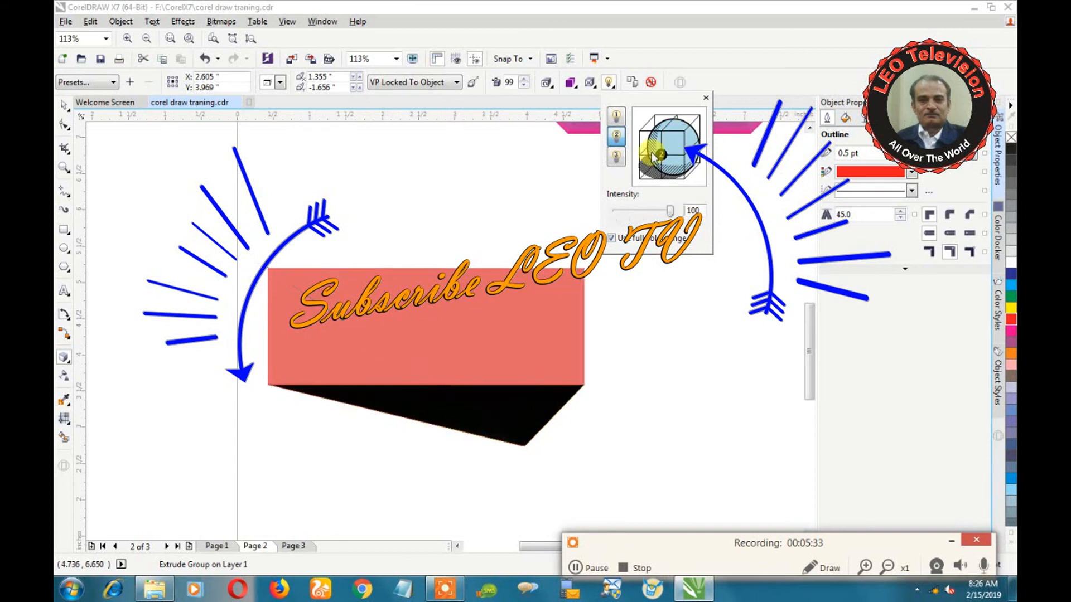
click(617, 158)
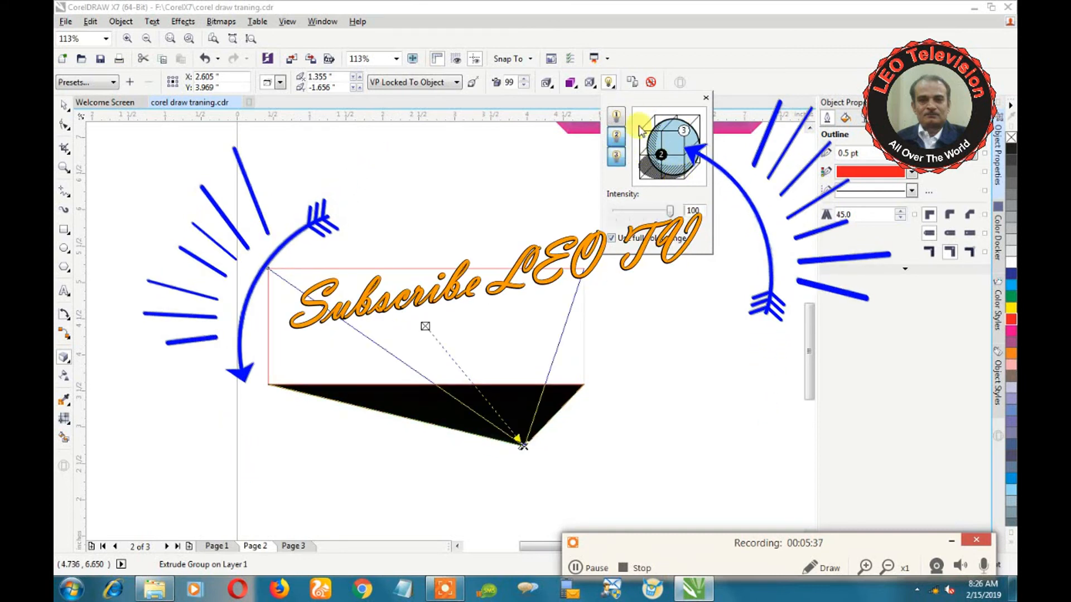
click(608, 112)
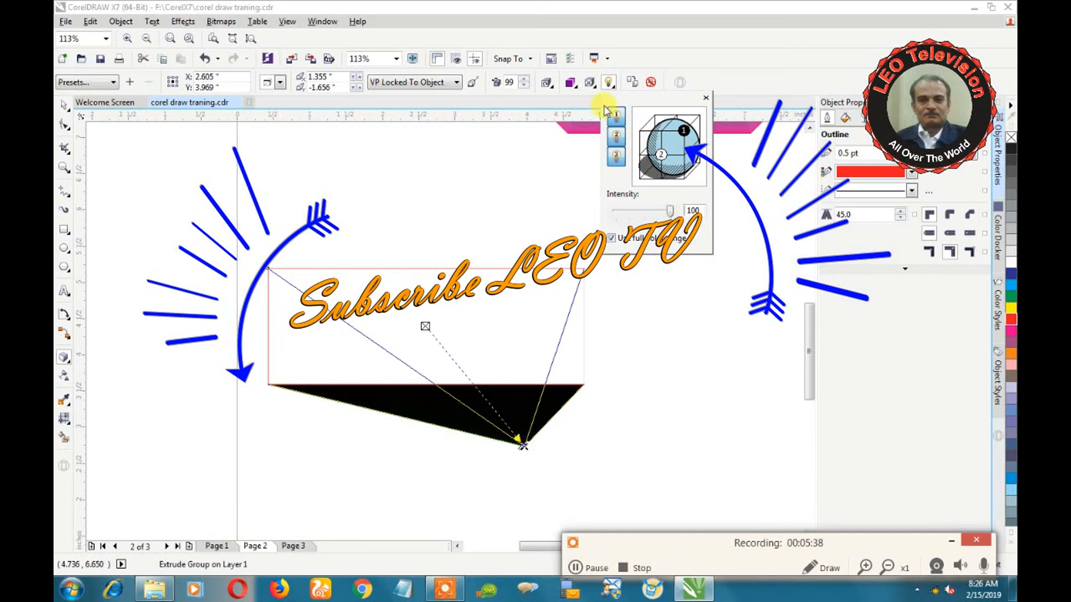
Step: Reapply the red-to-white colour shading to the lit extrusion
click(575, 85)
click(629, 155)
click(625, 132)
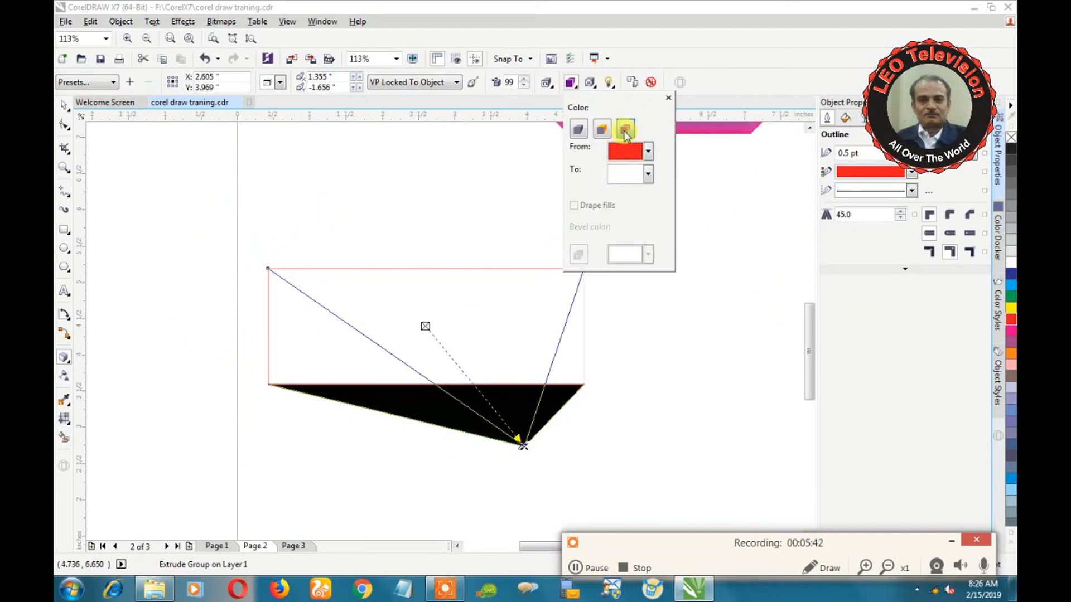
Step: Set the extrusion's colouring to use the object's own fill and deselect the extruded rectangle
click(578, 129)
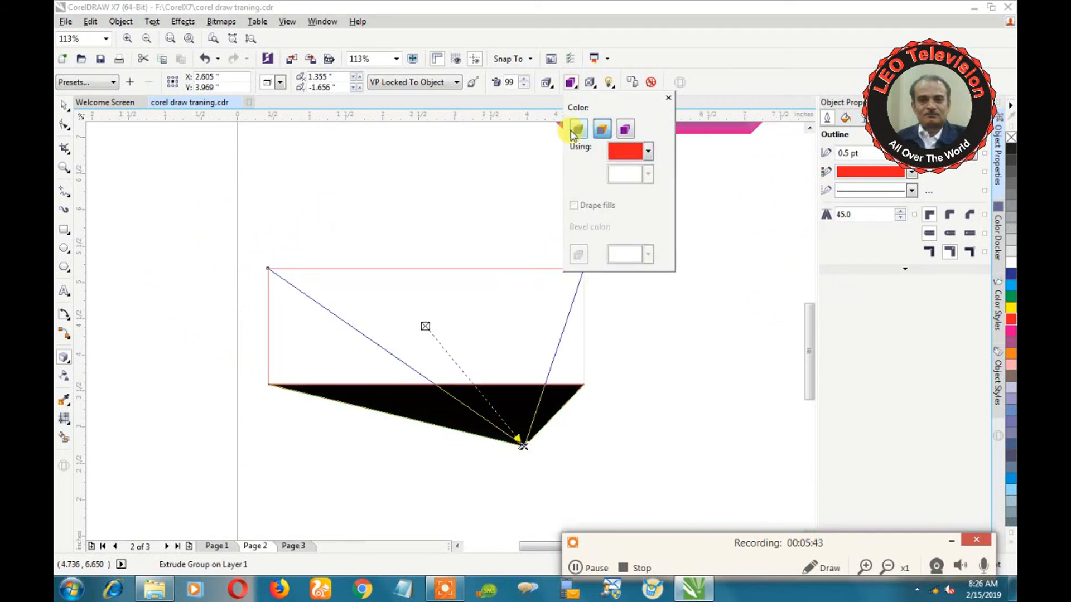
click(942, 317)
click(677, 346)
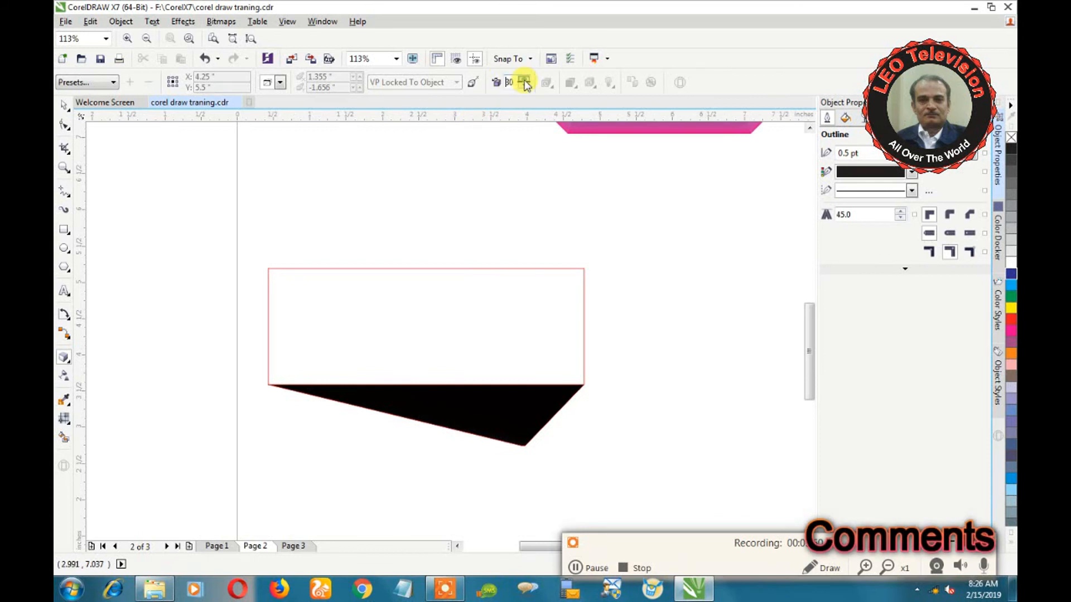
Step: Select the black extrusion group and rotate it in 3D with the extrude rotation control
click(64, 105)
click(502, 376)
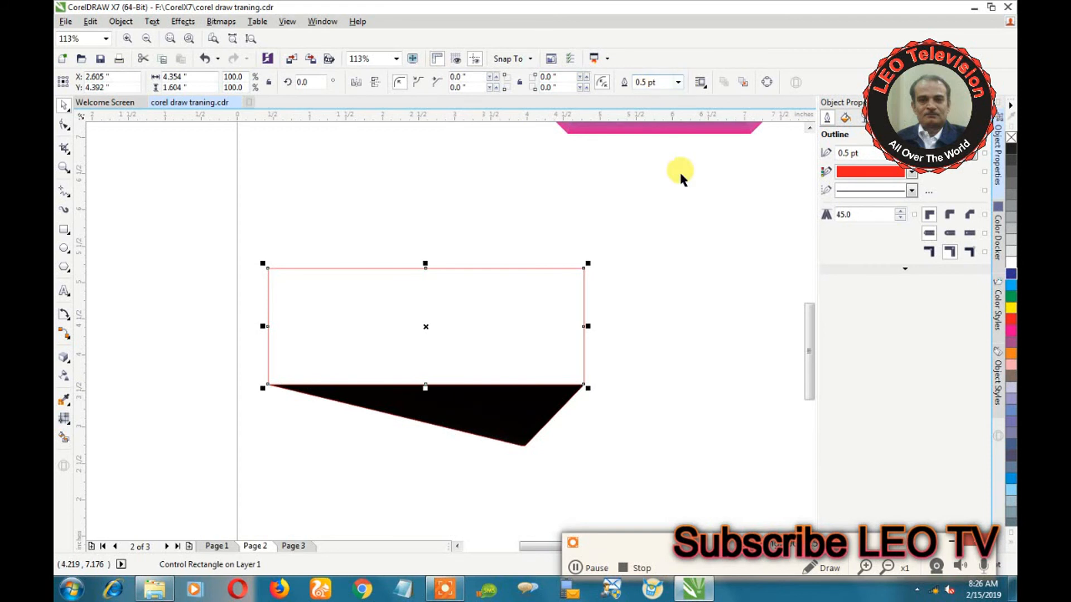
click(524, 397)
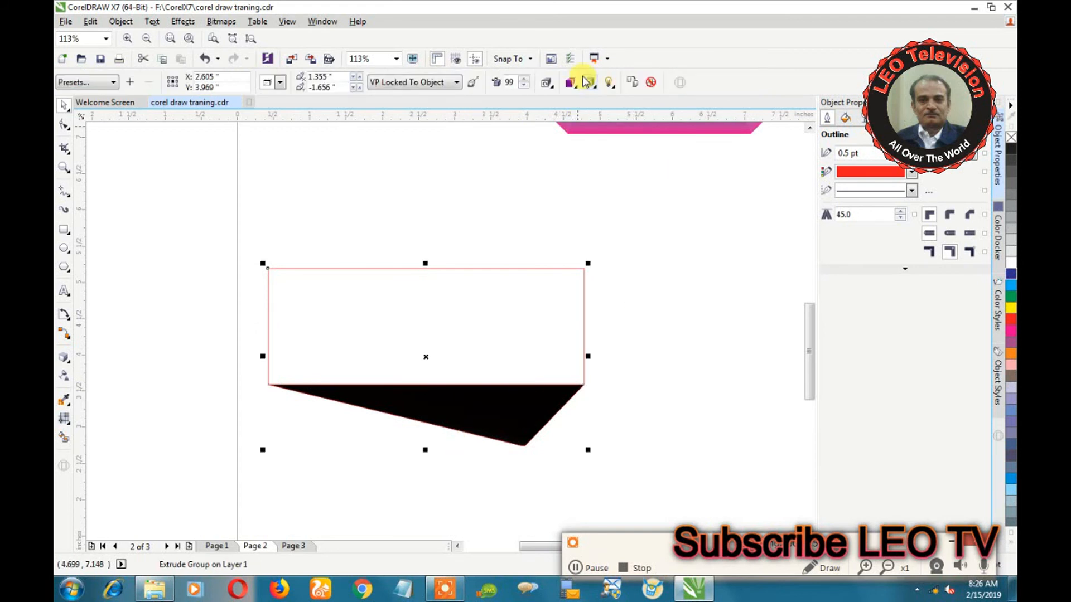
click(549, 88)
drag(599, 171, 614, 196)
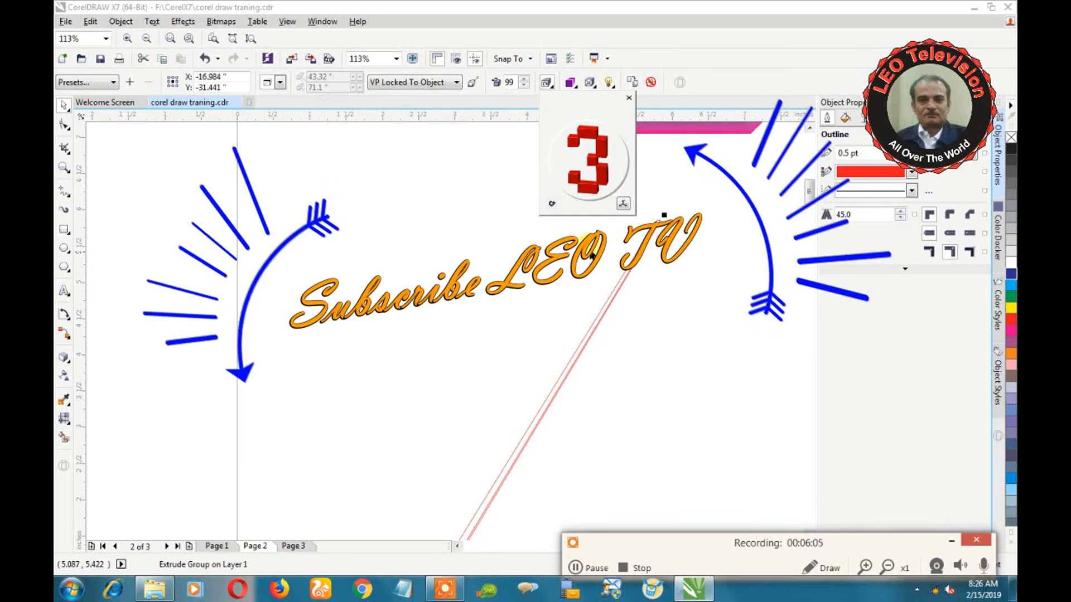
click(354, 206)
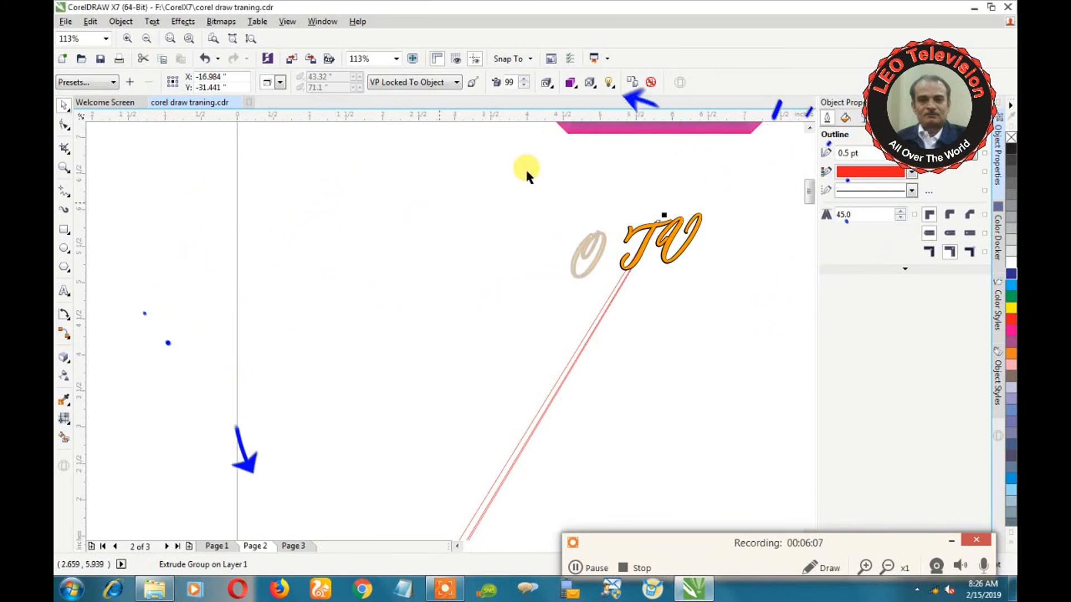
scroll(810, 129, up, 4)
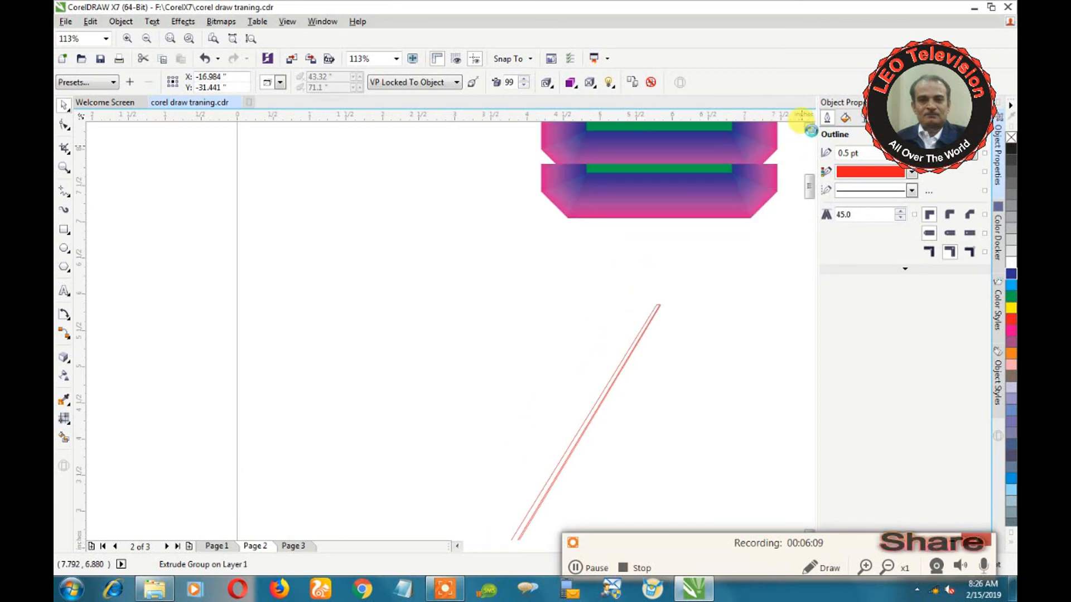
key(space)
drag(379, 189, 383, 326)
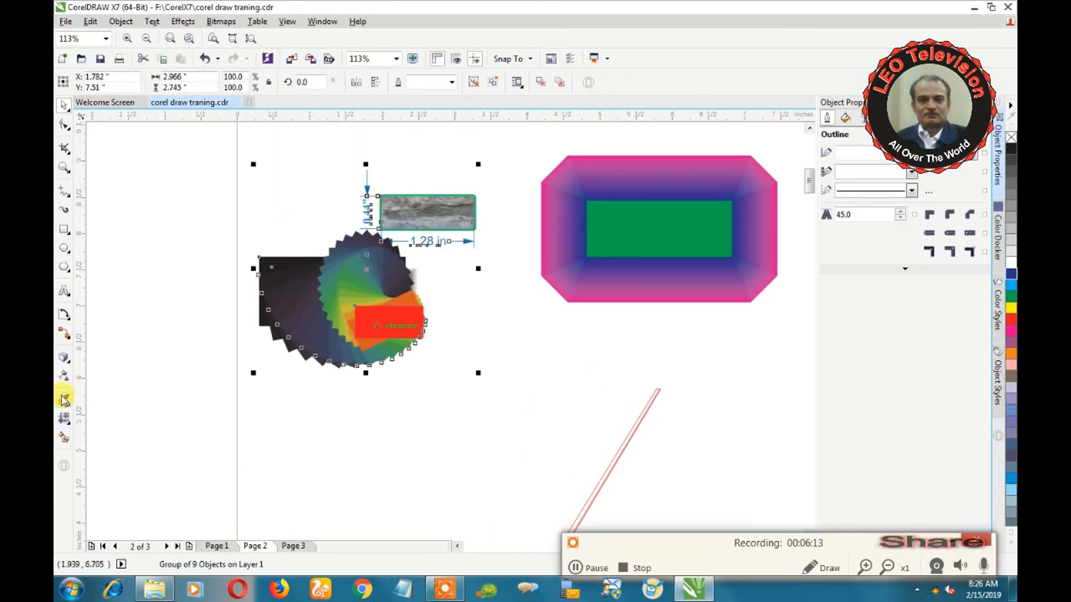
click(63, 360)
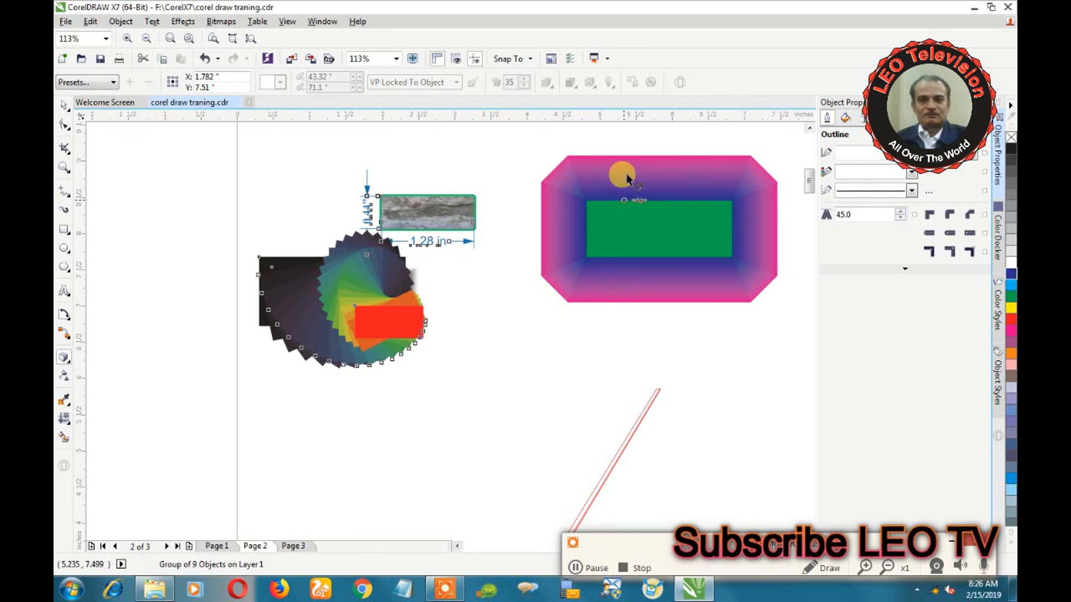
Step: Move the long rotated extrusion off the left side of the page, shrink it and deselect it
click(70, 107)
click(621, 457)
drag(619, 459, 476, 363)
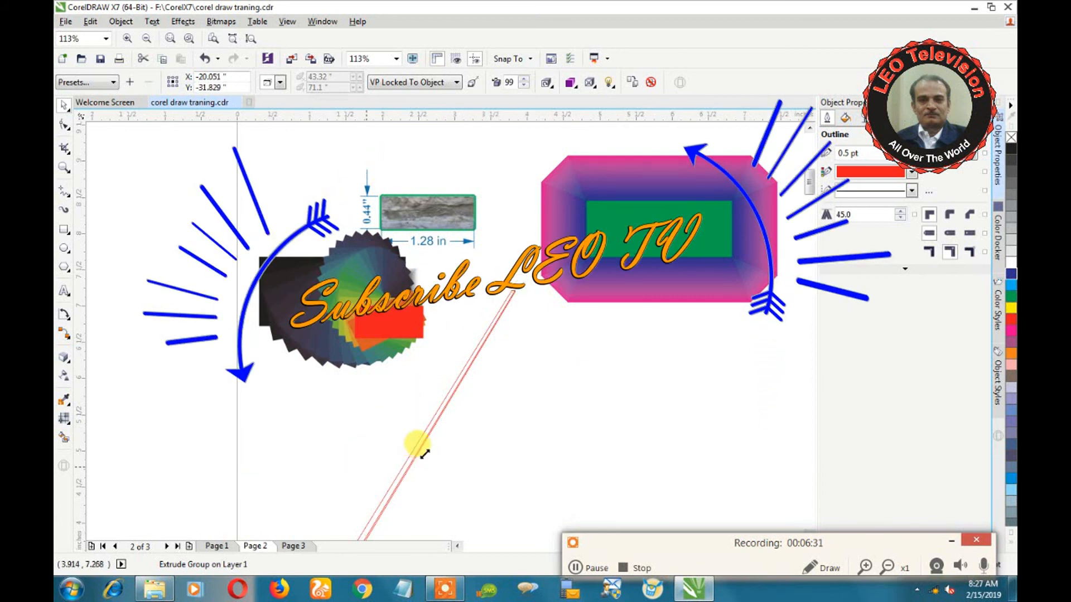
drag(424, 455, 415, 467)
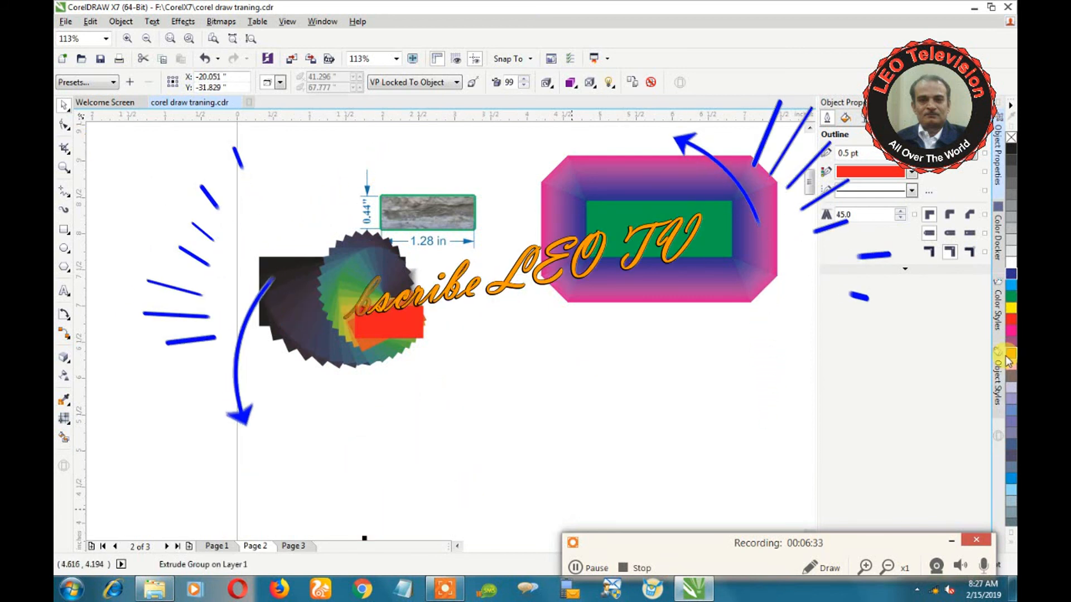
key(shift+F2)
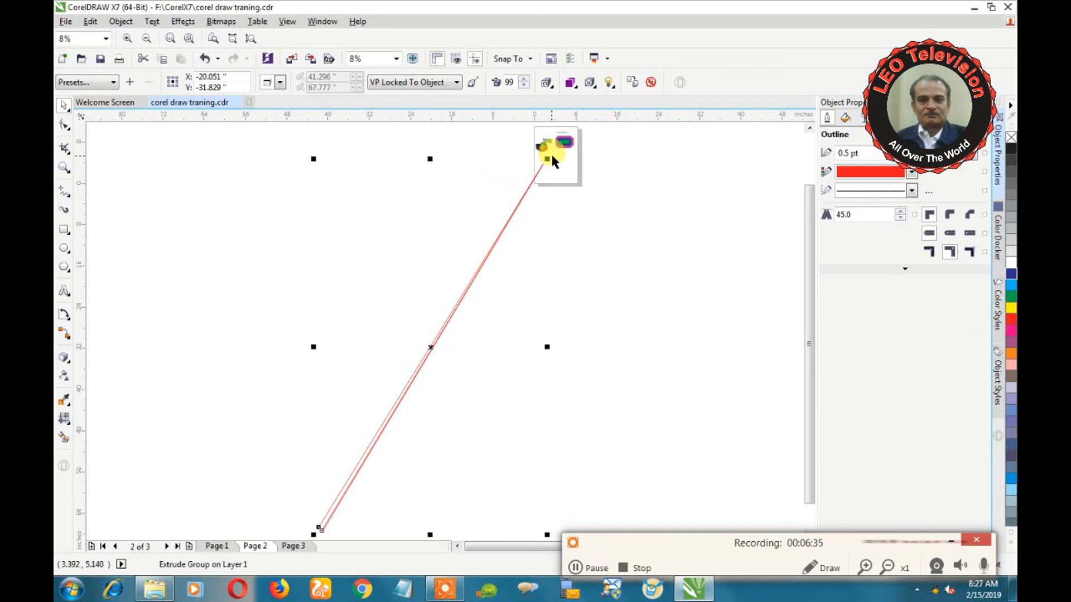
drag(545, 160, 457, 162)
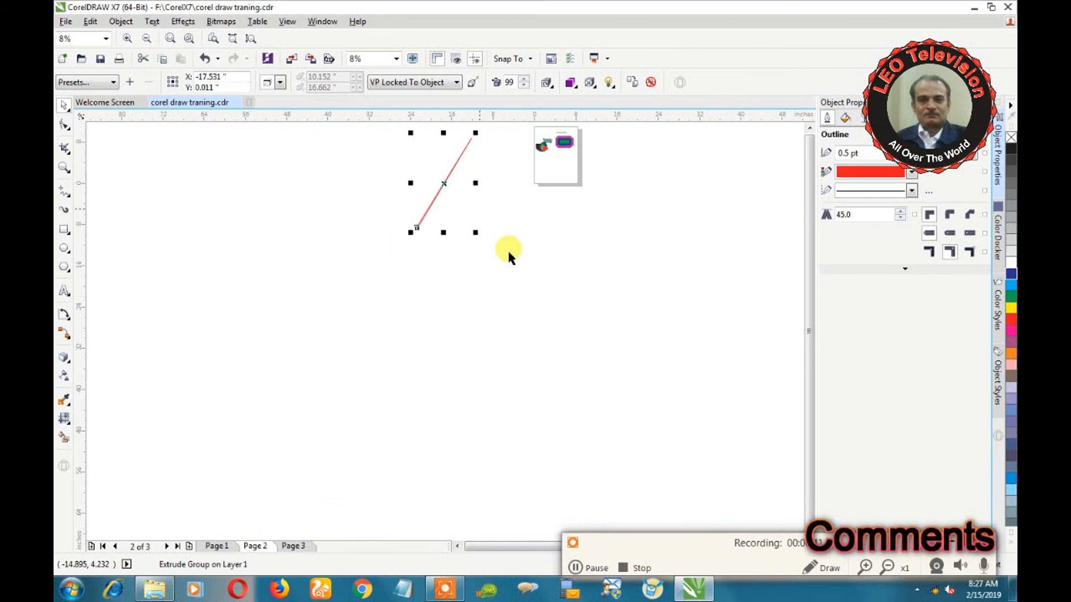
click(507, 249)
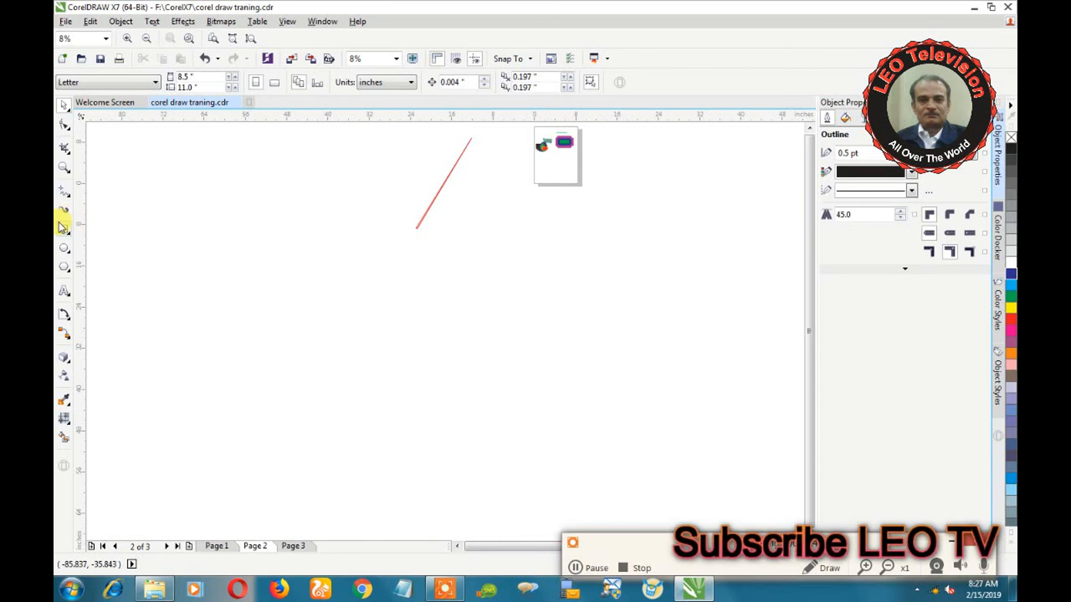
Step: Draw a rectangle about 46.56 by 14 inches below the page and fill it with green
click(63, 228)
drag(403, 289, 644, 362)
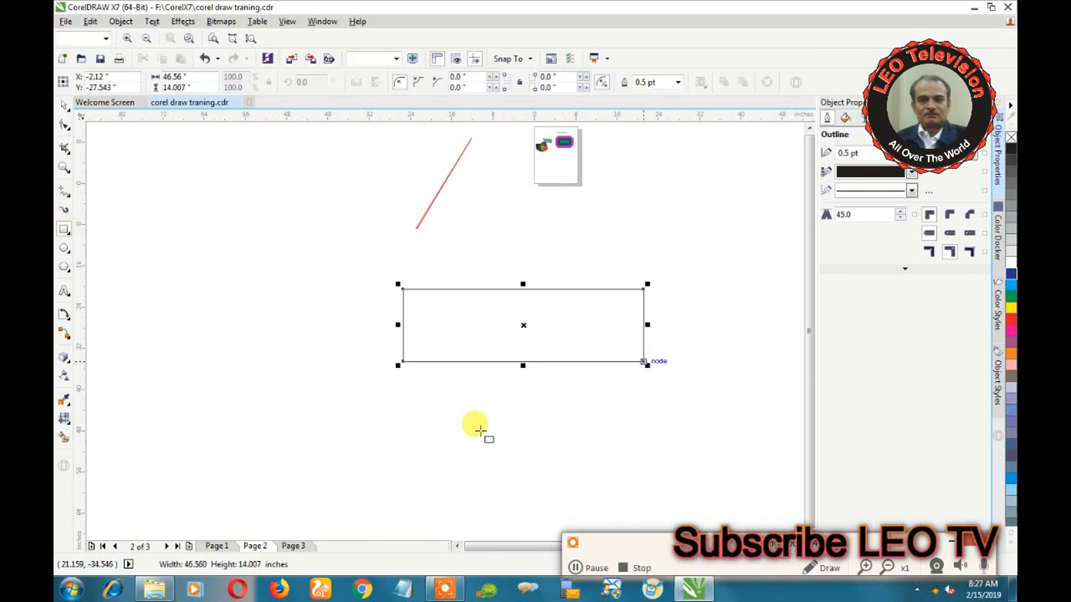
click(65, 378)
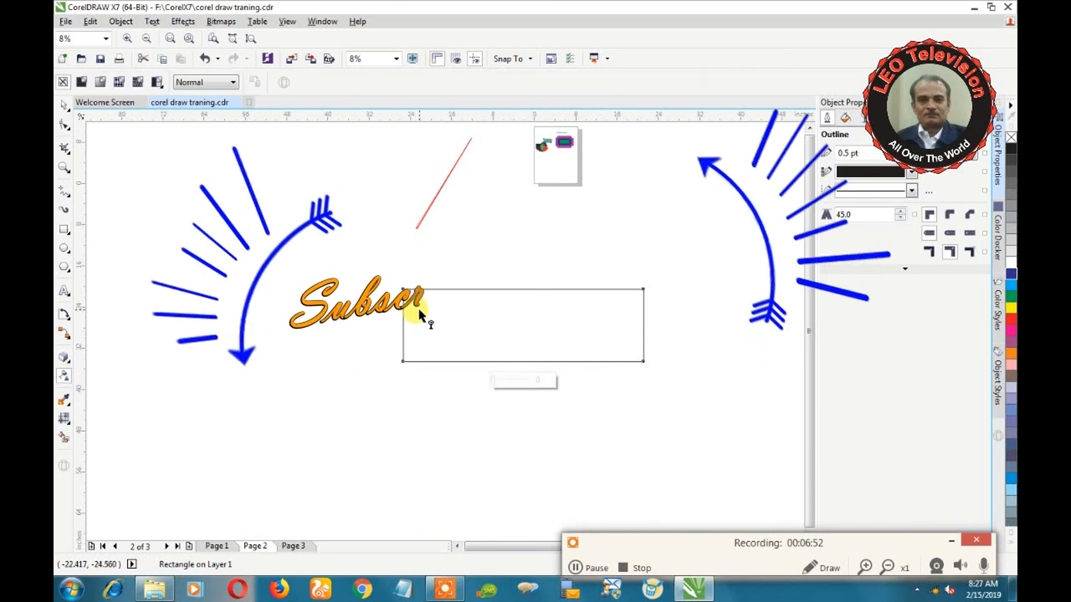
click(1011, 296)
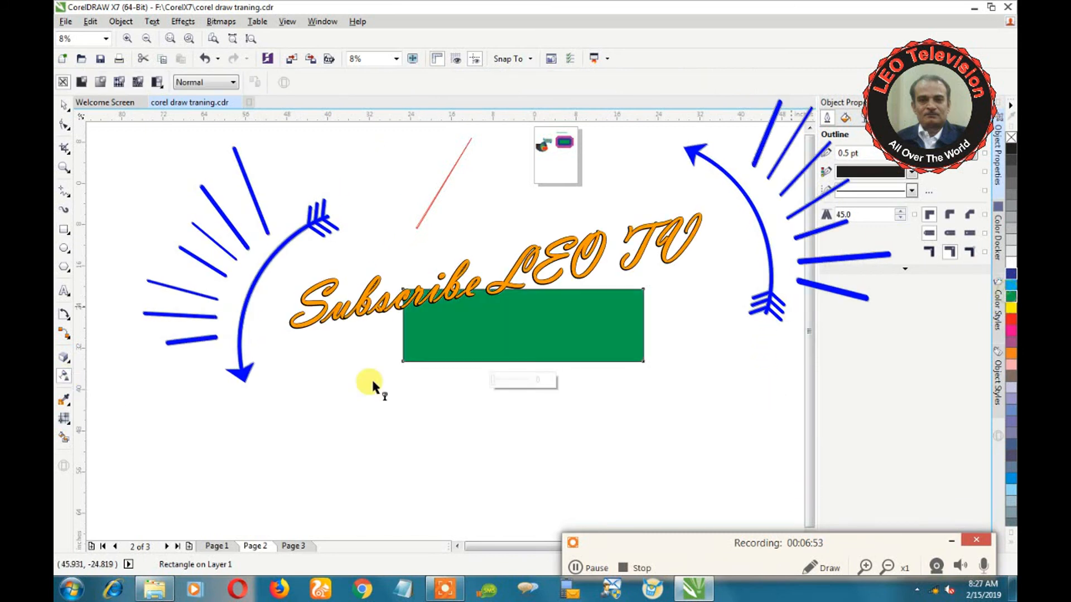
Step: Apply a linear transparency from left to right across the green rectangle and make its outline light blue
drag(427, 301, 630, 338)
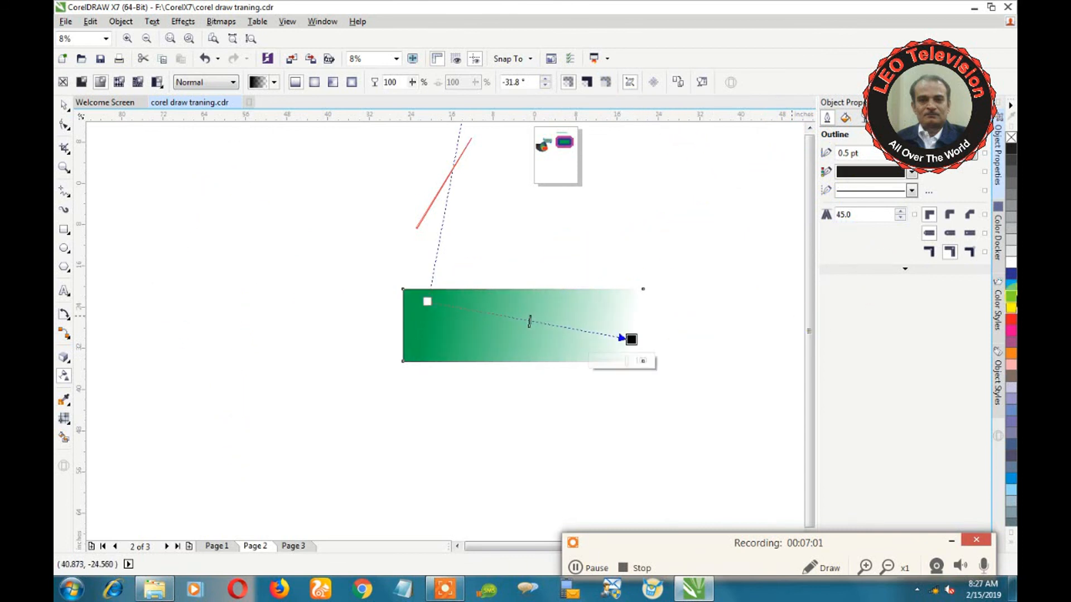
right_click(1013, 284)
click(1012, 285)
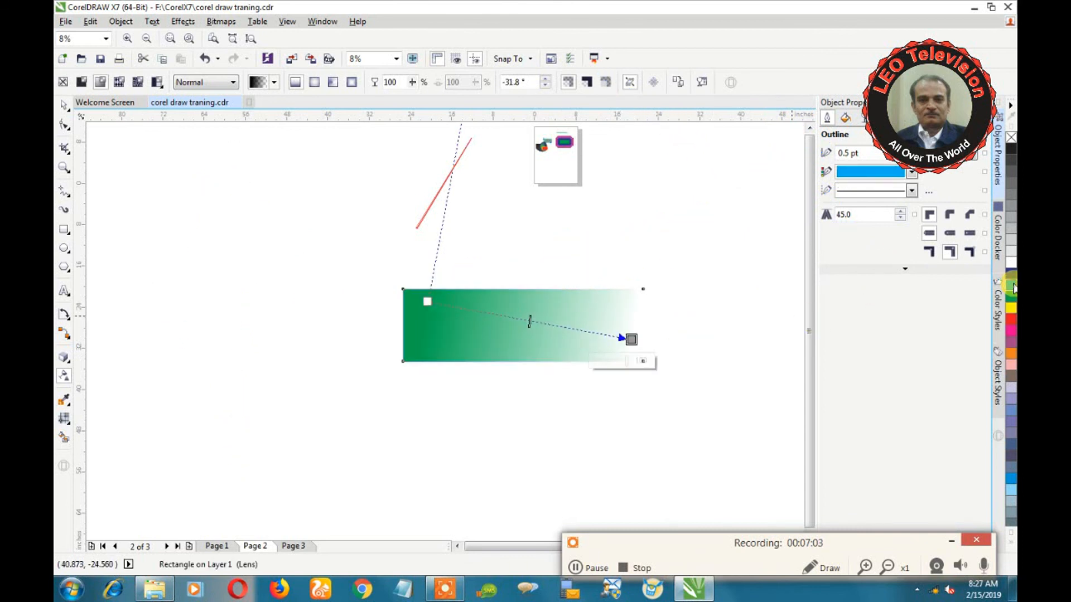
Step: Extend the transparency's end node just past the rectangle's right edge and set its transparency to 48%
drag(630, 338, 674, 312)
drag(551, 307, 653, 304)
click(669, 311)
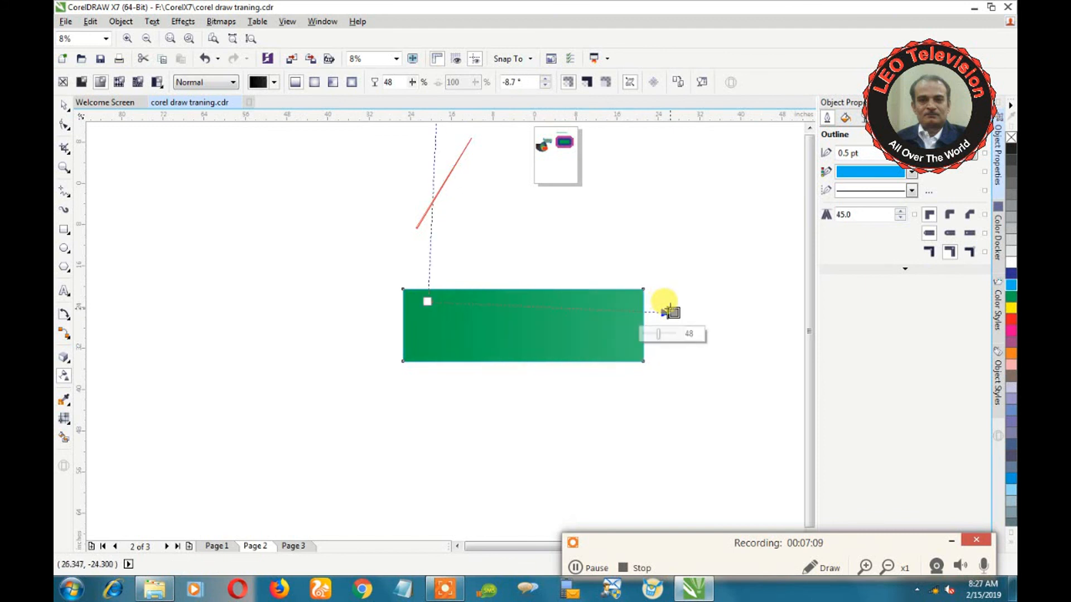
click(671, 310)
Step: Reposition the transparency's end node inside the rectangle at an angle of 1.7° and set its transparency to 25%
drag(427, 302, 496, 310)
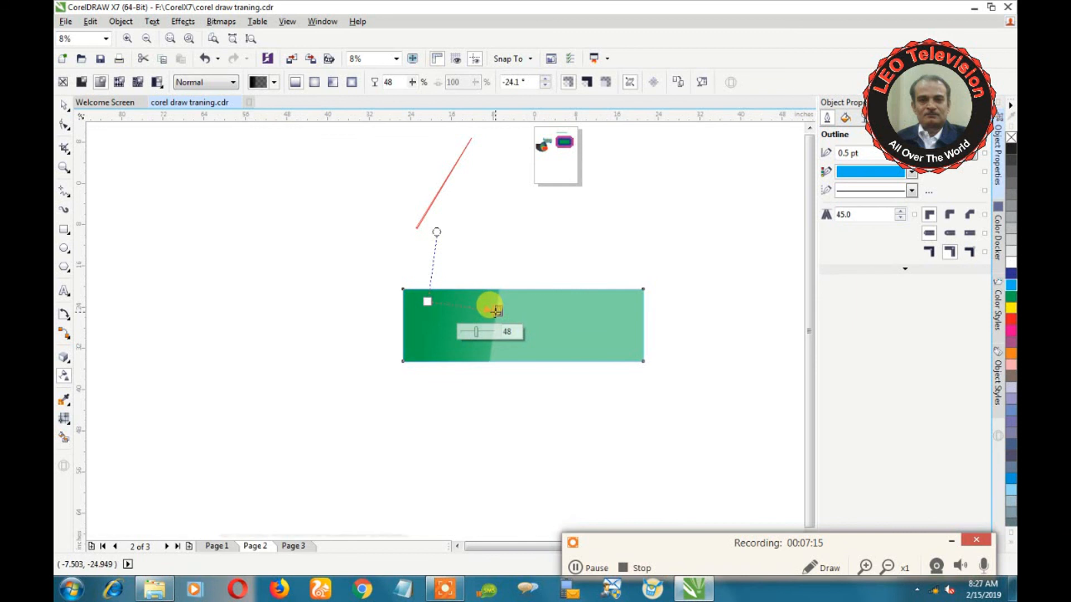
drag(444, 300, 583, 323)
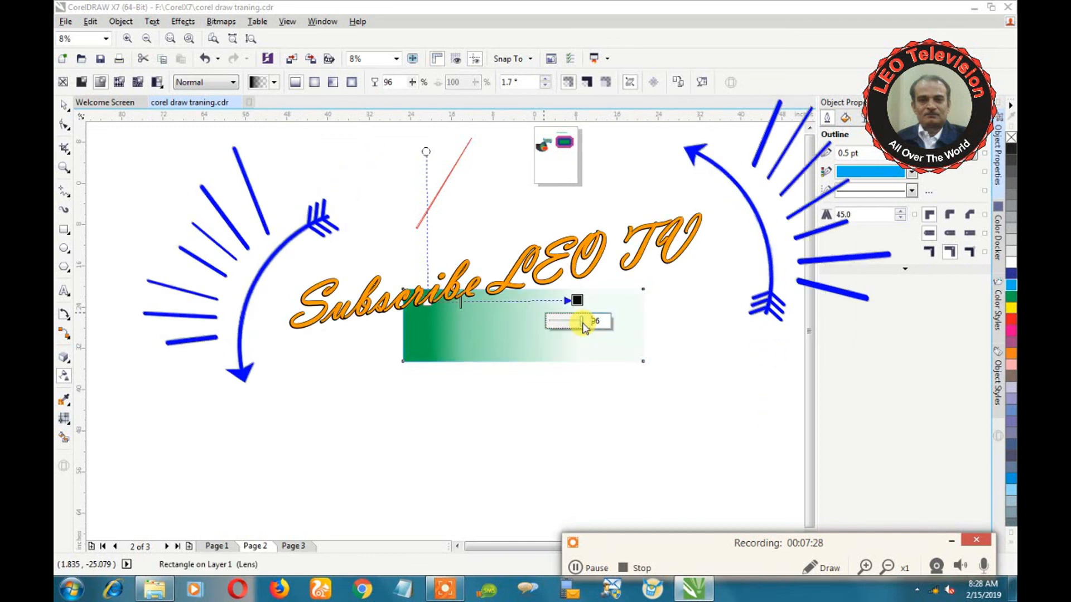
drag(558, 324, 558, 323)
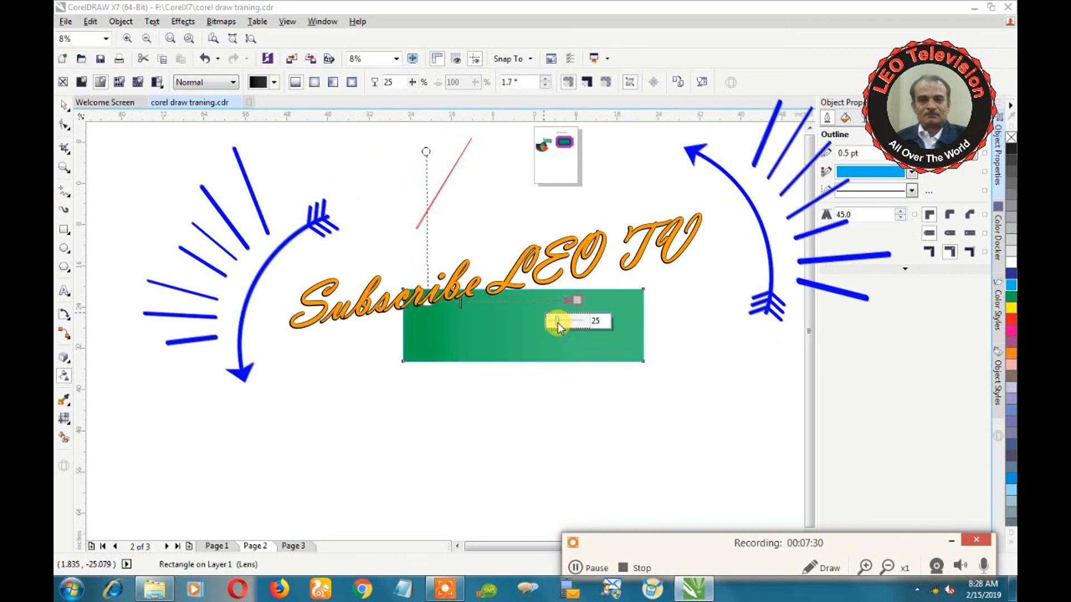
click(607, 322)
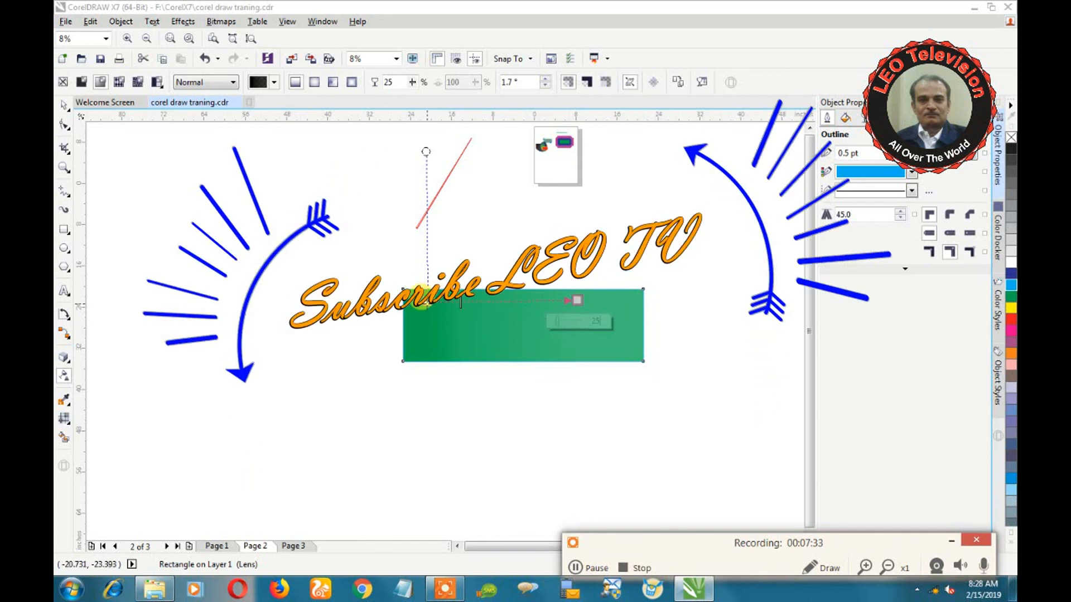
Step: Raise the transparency of the start node at the rectangle's left end to 100%
click(422, 301)
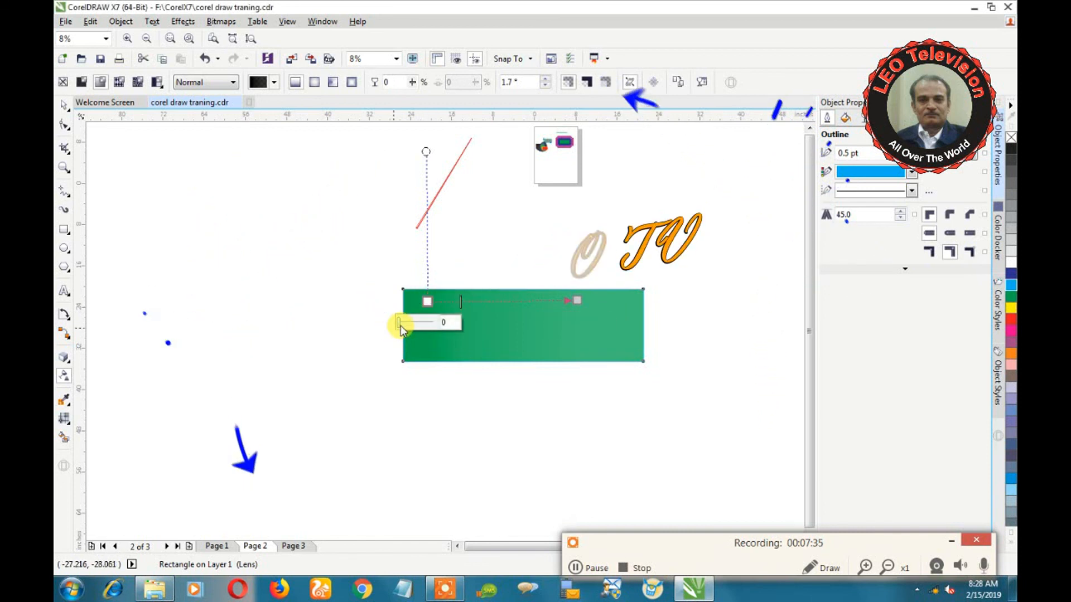
drag(413, 324, 415, 328)
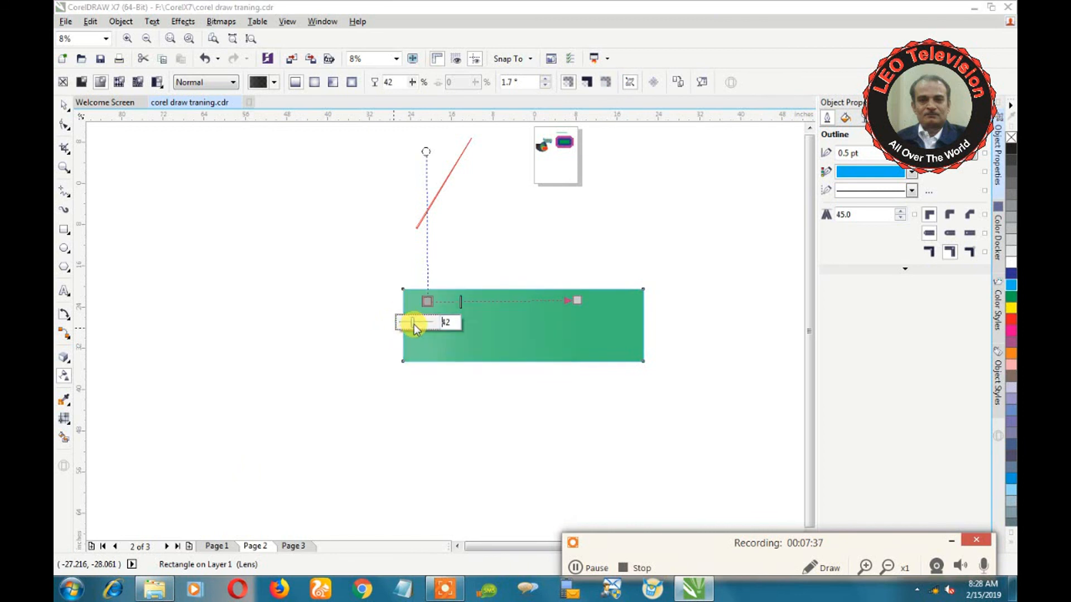
click(421, 324)
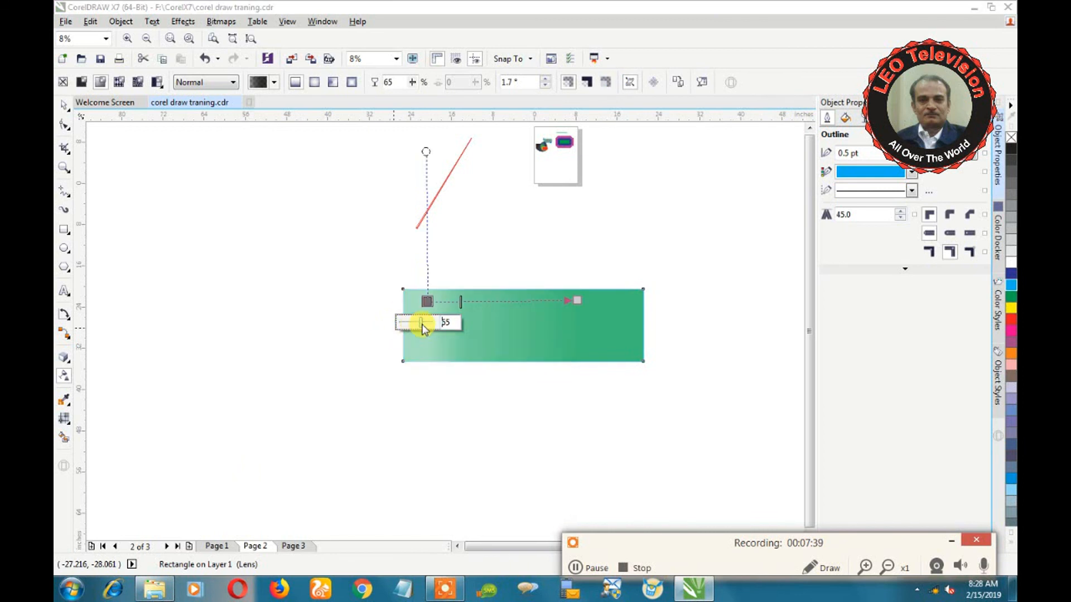
drag(440, 324, 443, 321)
Step: Set the end node's transparency to 0% and move the transparency midpoint to about two thirds along the arrow
click(580, 301)
drag(558, 325, 527, 323)
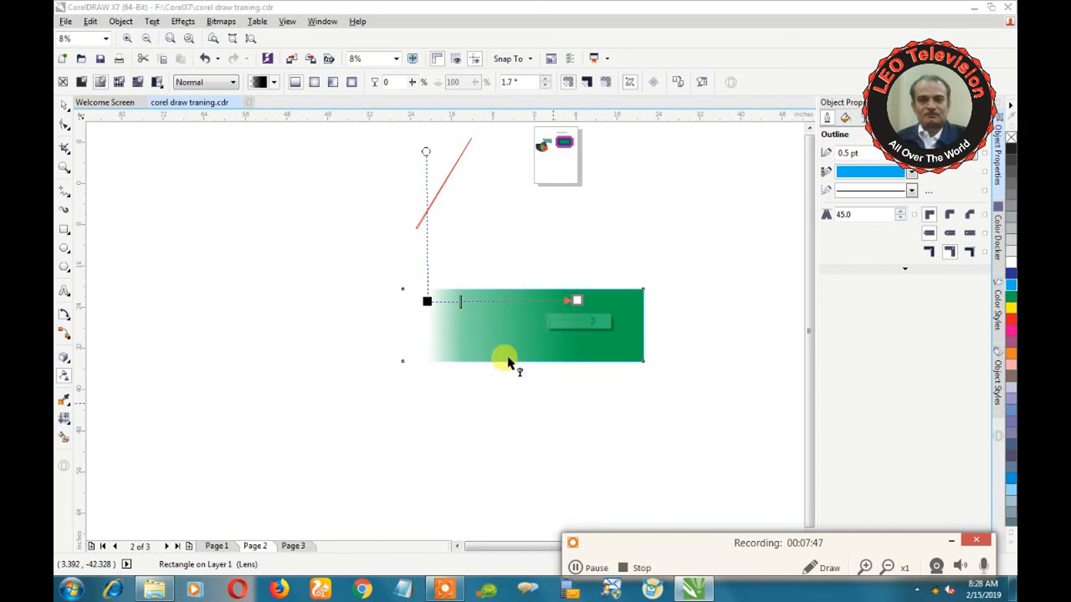
drag(461, 301, 530, 301)
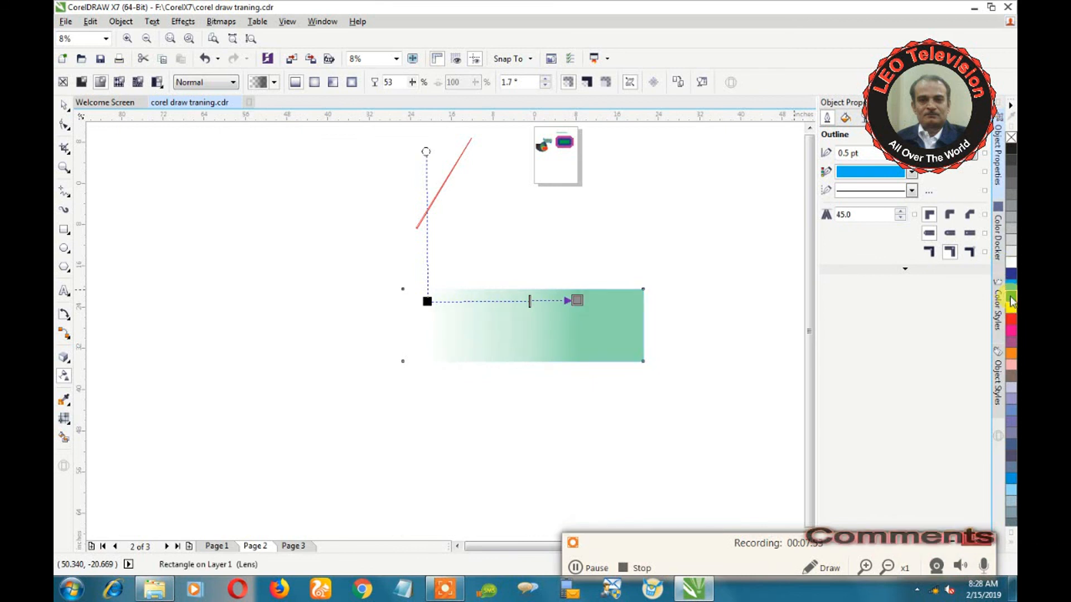
Step: Apply yellow to the transparency's end node for 7% transparency, make the rectangle's outline yellow and select the start node
click(1013, 307)
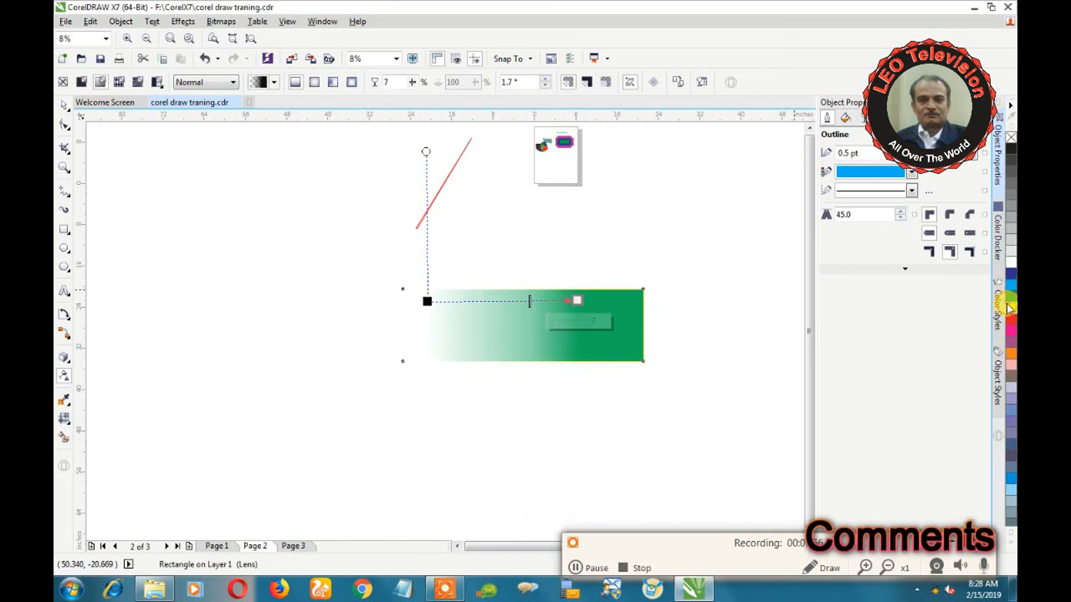
right_click(1011, 308)
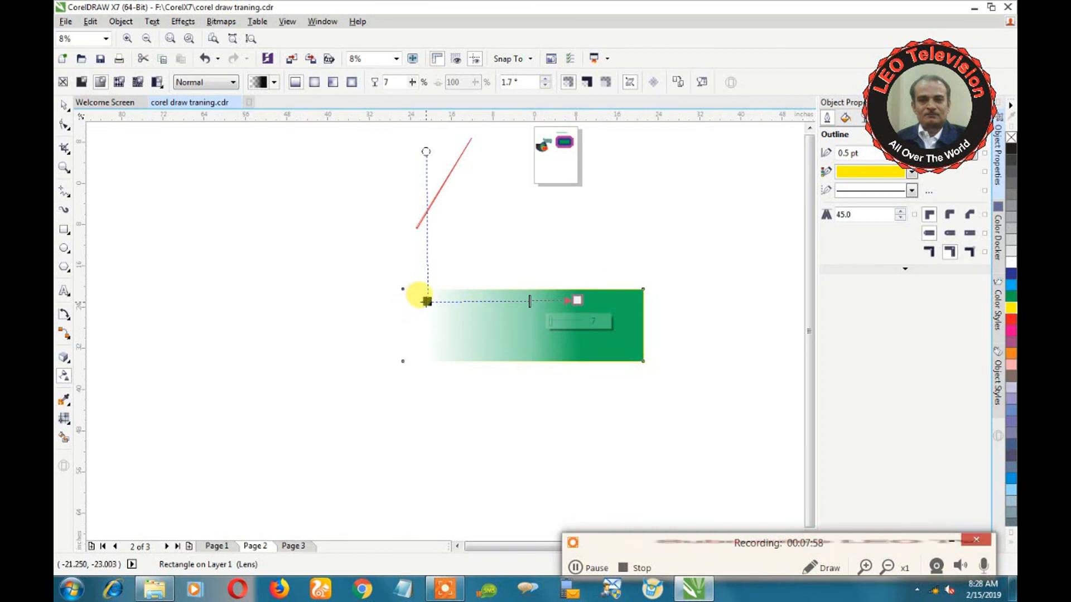
click(427, 301)
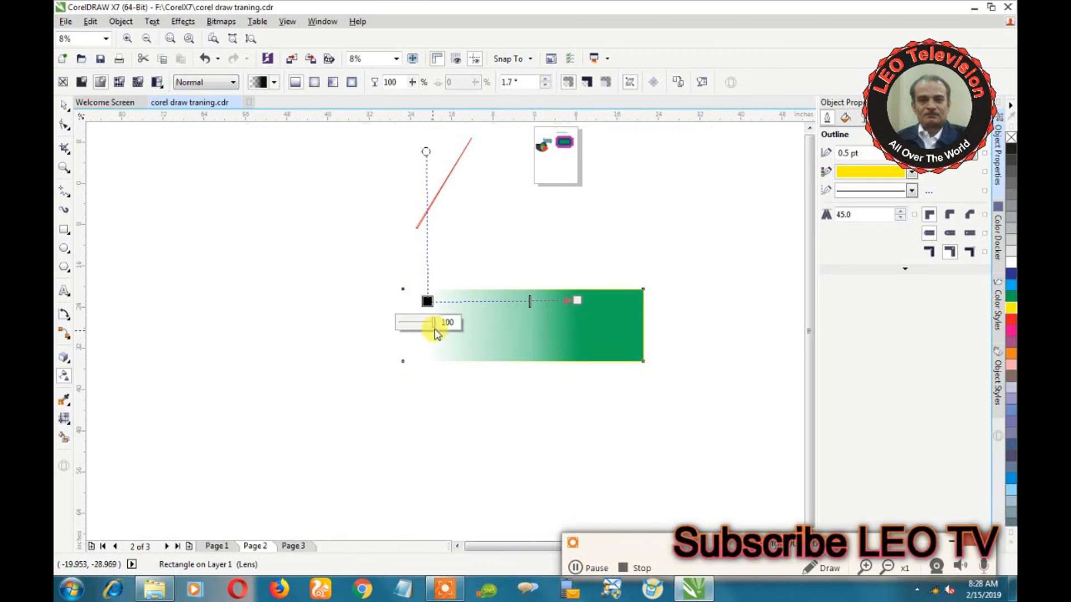